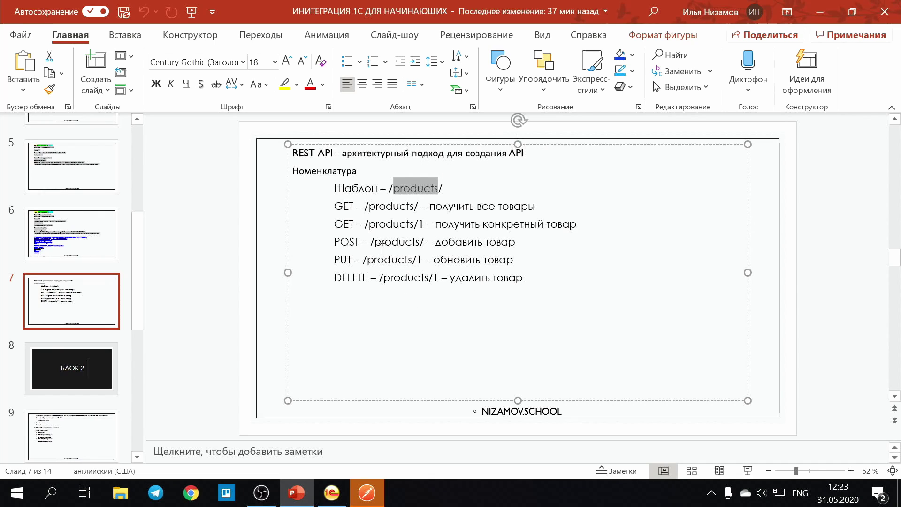
# Review the REST methods and /products/ paths on the slide, and switch to Postman to view the products request URL.
pyautogui.click(383, 202)
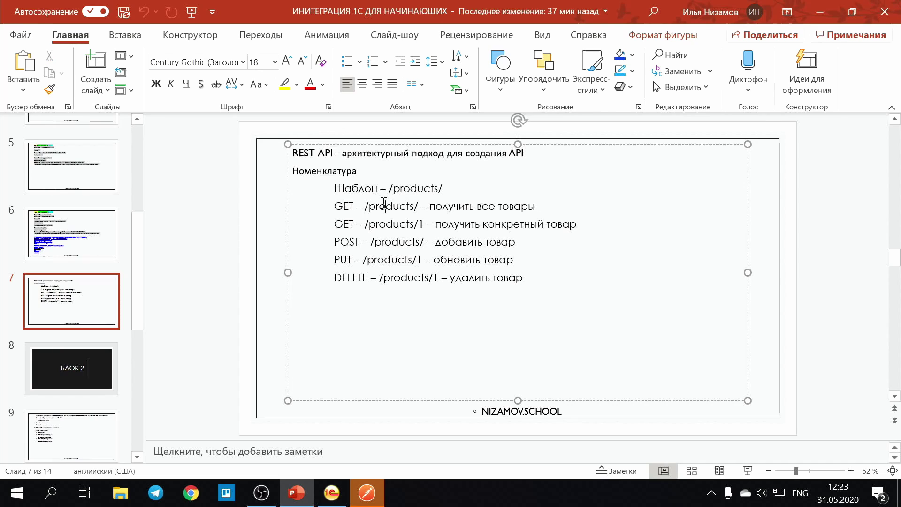
pyautogui.click(384, 241)
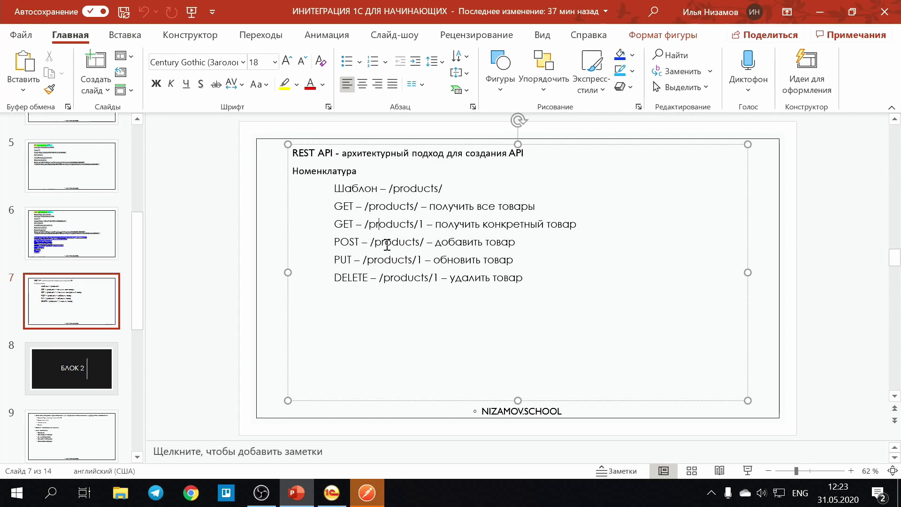
pyautogui.click(397, 273)
pyautogui.doubleClick(340, 205)
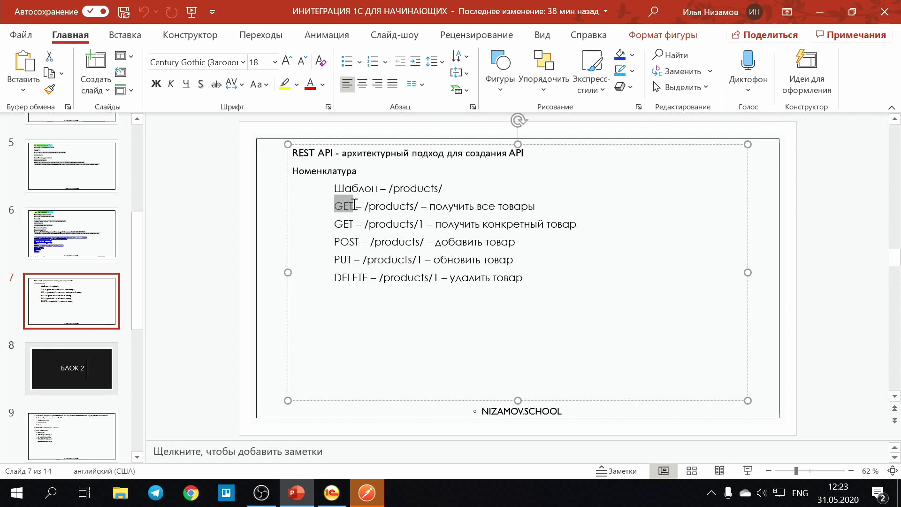
pyautogui.doubleClick(394, 206)
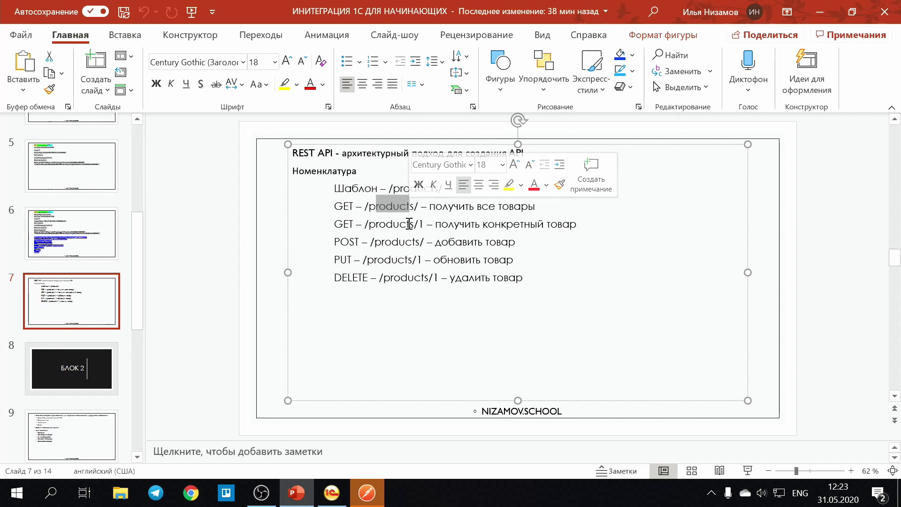
pyautogui.click(420, 226)
pyautogui.doubleClick(420, 226)
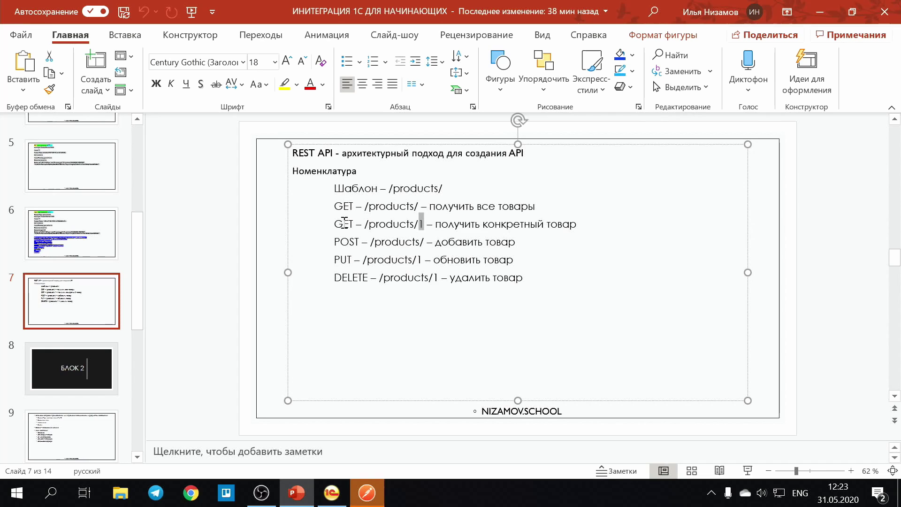
pyautogui.moveTo(343, 223); pyautogui.dragTo(355, 224)
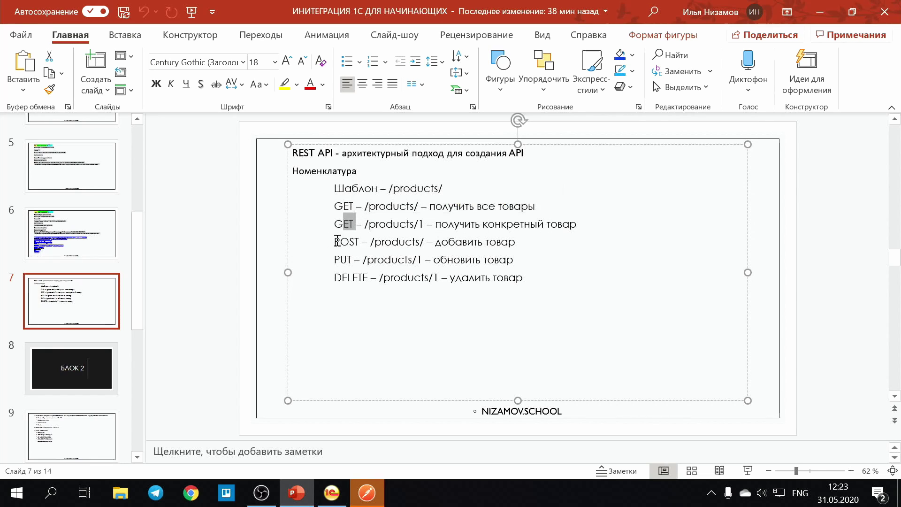
pyautogui.moveTo(333, 241); pyautogui.dragTo(358, 242)
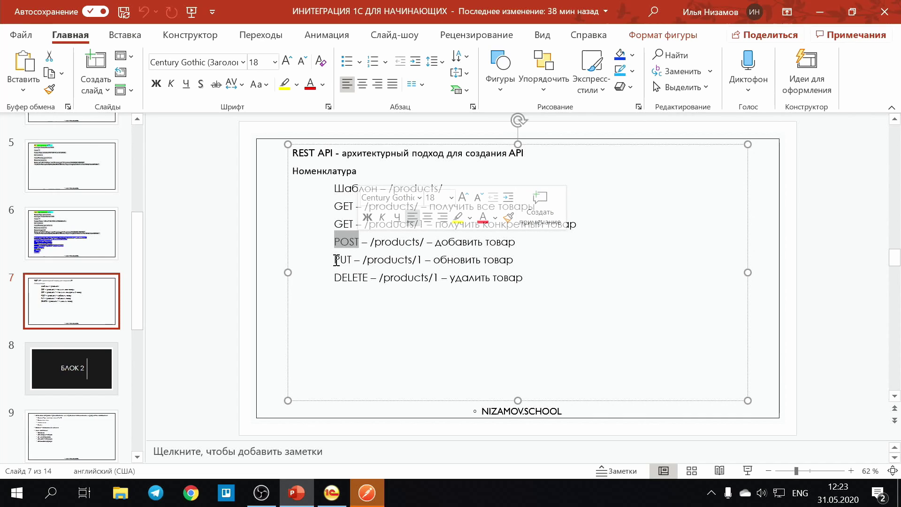
pyautogui.moveTo(334, 259); pyautogui.dragTo(354, 261)
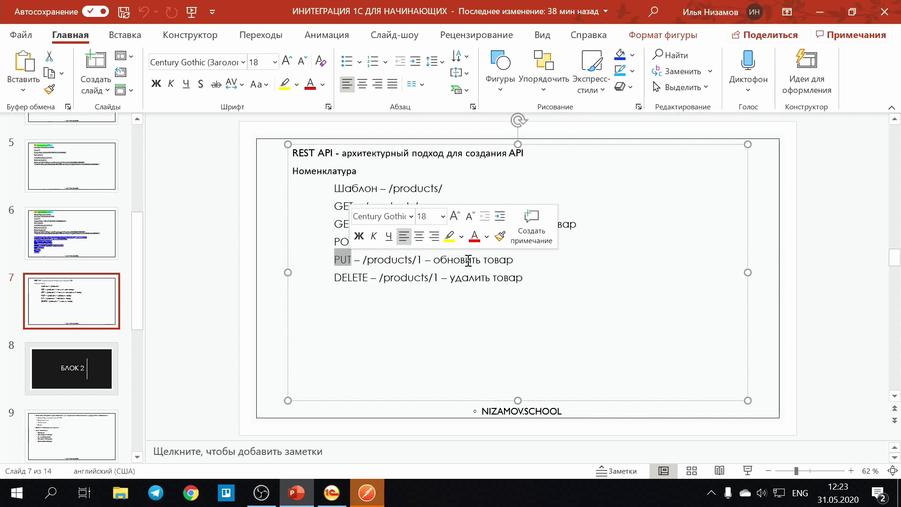
pyautogui.click(342, 278)
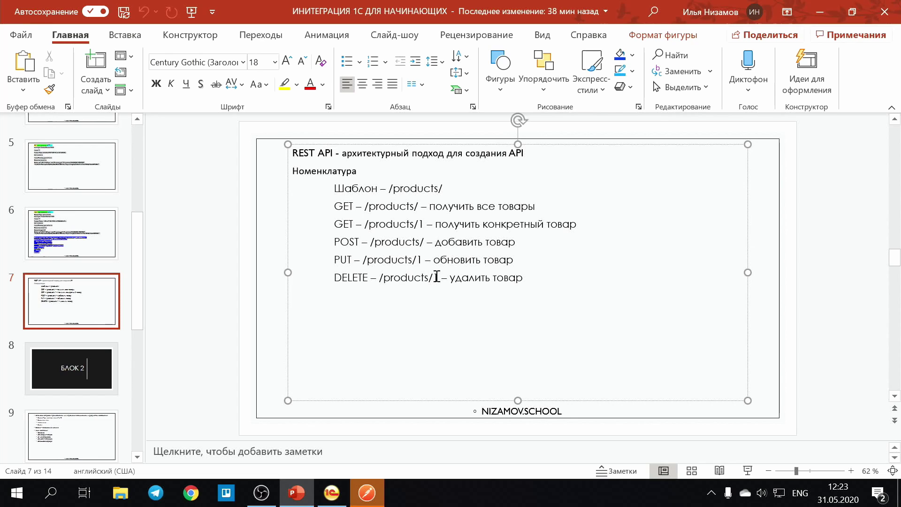
pyautogui.moveTo(432, 278); pyautogui.dragTo(437, 278)
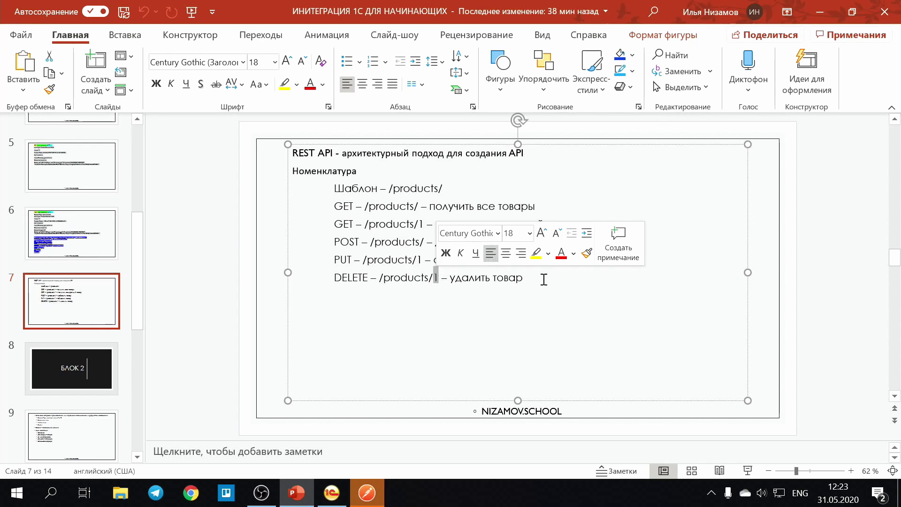
pyautogui.press('End')
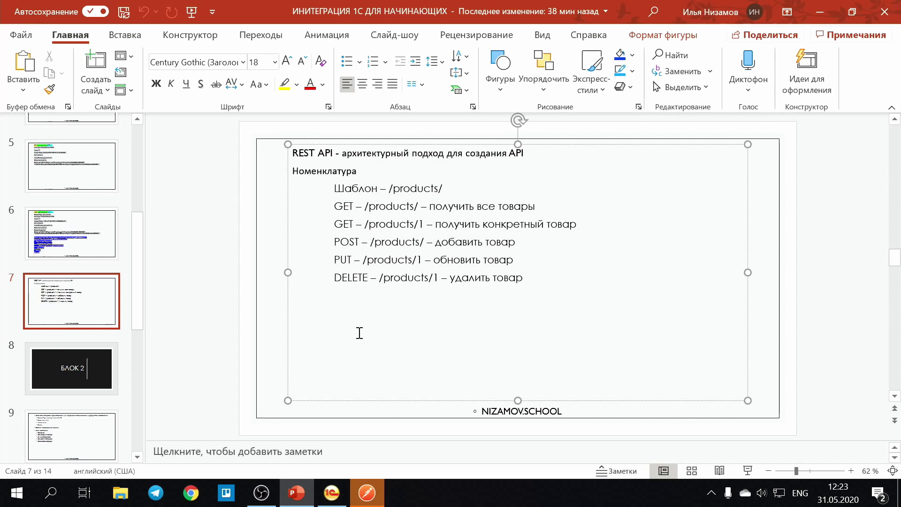
pyautogui.click(367, 490)
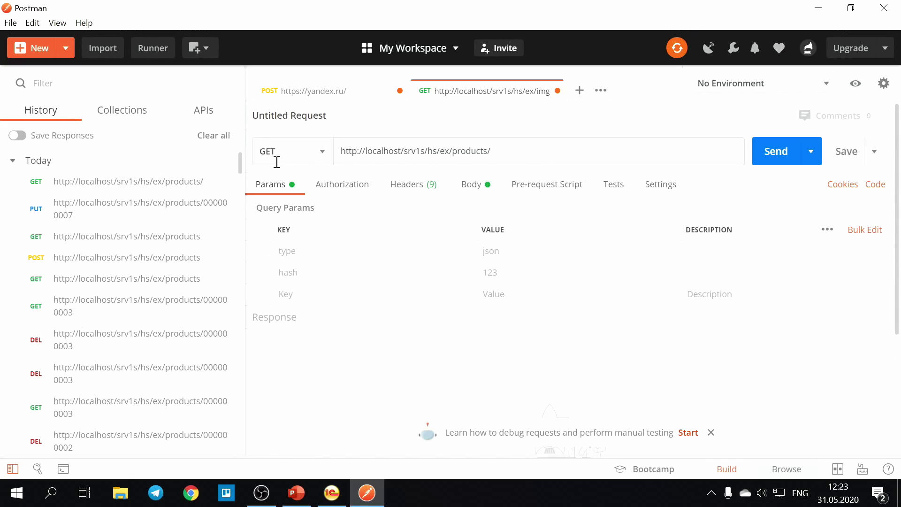
pyautogui.click(492, 153)
# Switch to the 1C Configurator, collapse the Общие branch of the configuration tree and select the HTTPServer root.
pyautogui.click(331, 492)
pyautogui.moveTo(178, 336); pyautogui.dragTo(181, 215)
pyautogui.click(21, 404)
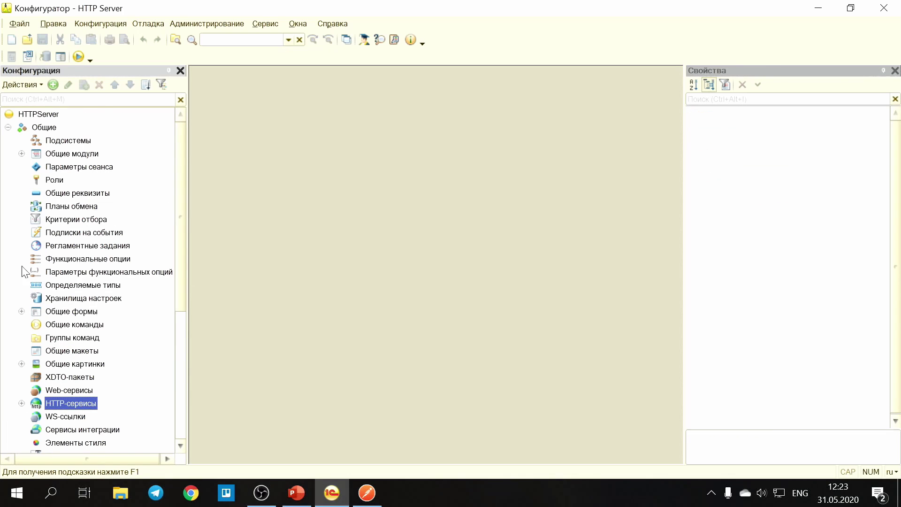
pyautogui.click(8, 127)
pyautogui.click(38, 114)
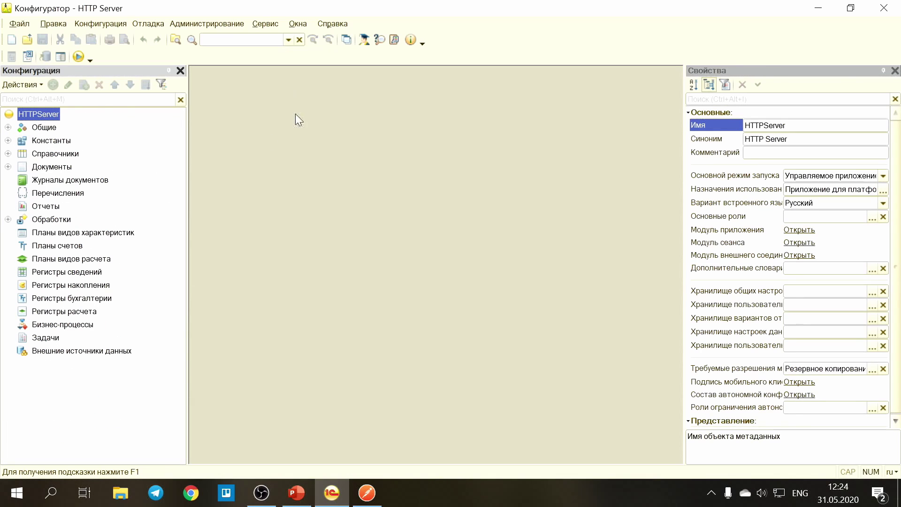
# Open the web server publication settings, agreeing to continue without administrator rights, and examine the publication directory.
pyautogui.click(228, 23)
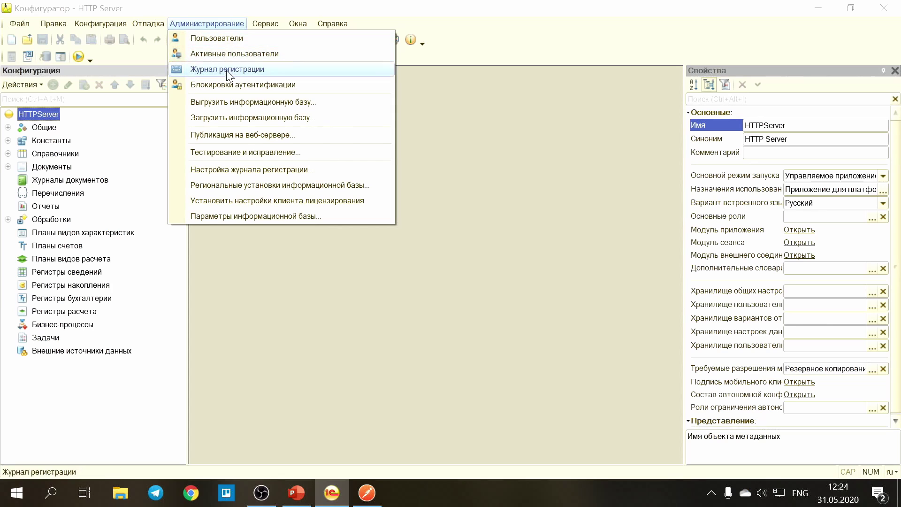
pyautogui.click(256, 136)
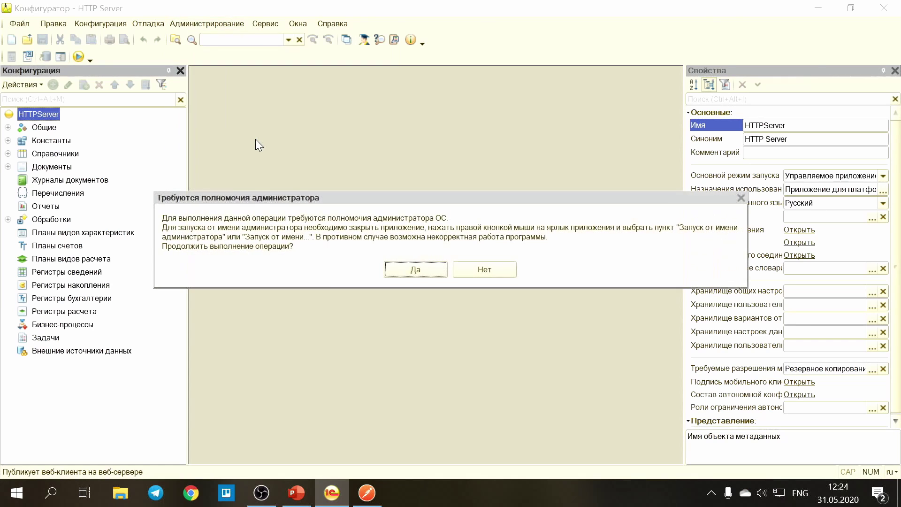
pyautogui.click(416, 270)
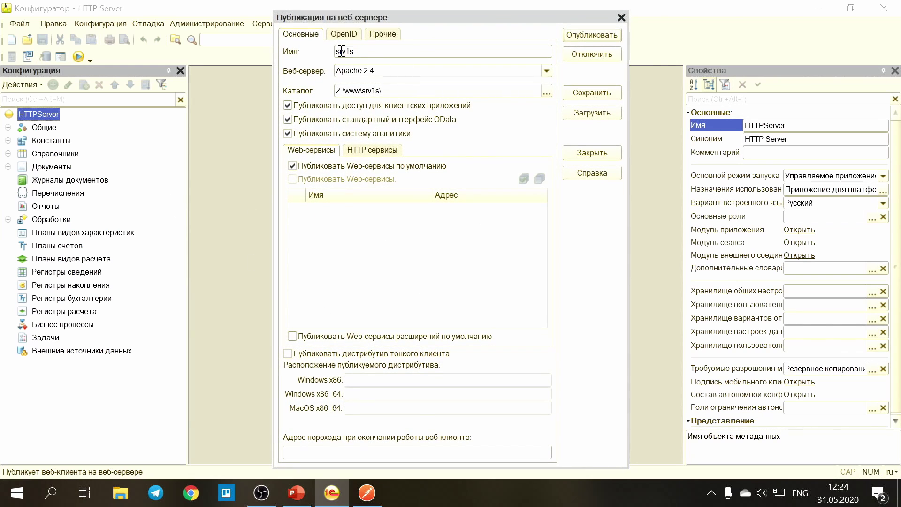
pyautogui.click(362, 88)
pyautogui.doubleClick(369, 90)
pyautogui.doubleClick(352, 91)
# Switch to Notepad++ and check the DocumentRoot folder in Apache's httpd.conf.
pyautogui.click(44, 502)
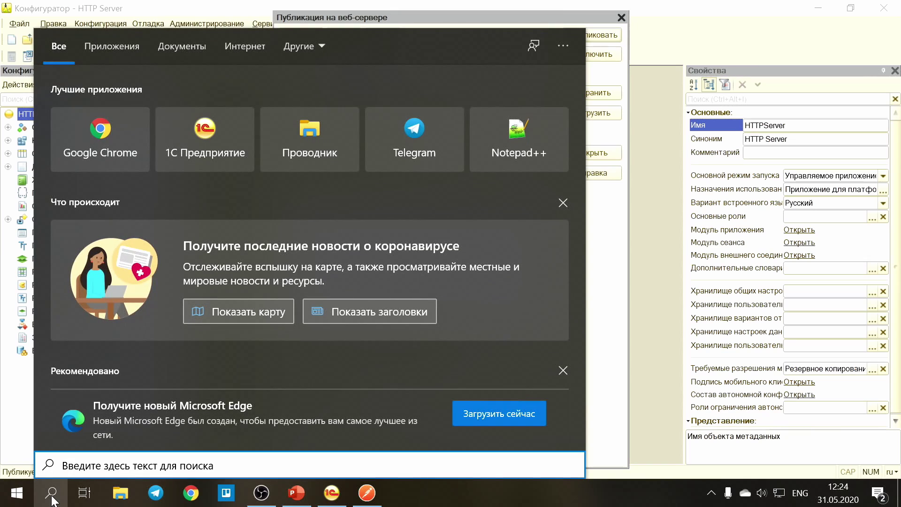
pyautogui.click(2, 496)
pyautogui.click(409, 393)
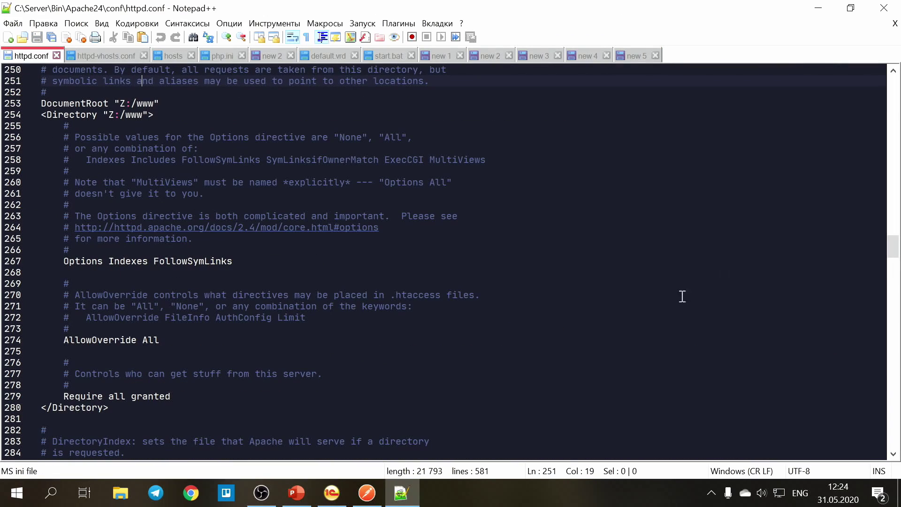
pyautogui.doubleClick(140, 106)
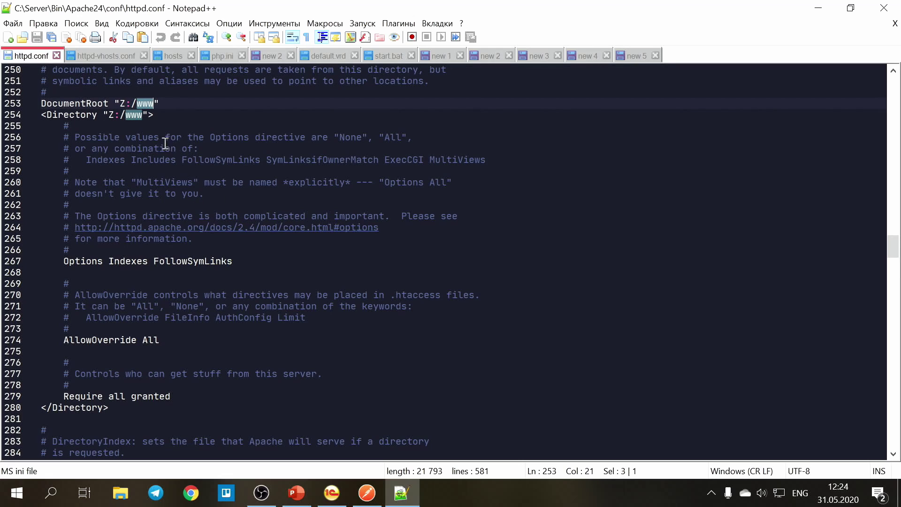
# Return to the 1C Configurator and examine the srv1s subfolder in the publication directory path.
pyautogui.click(332, 492)
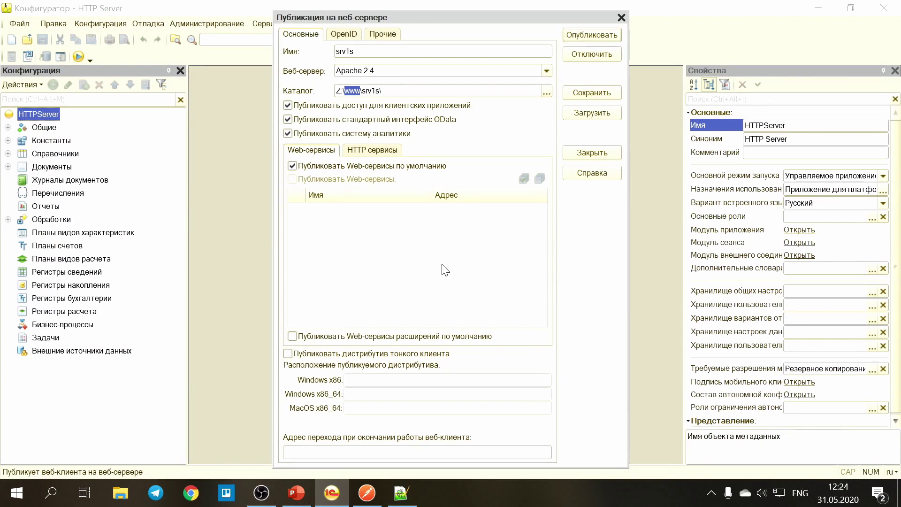
pyautogui.doubleClick(372, 90)
pyautogui.click(391, 91)
# Review the published HTTP services Обмен and Telegram with their root URLs, and close the publication settings without publishing.
pyautogui.click(374, 151)
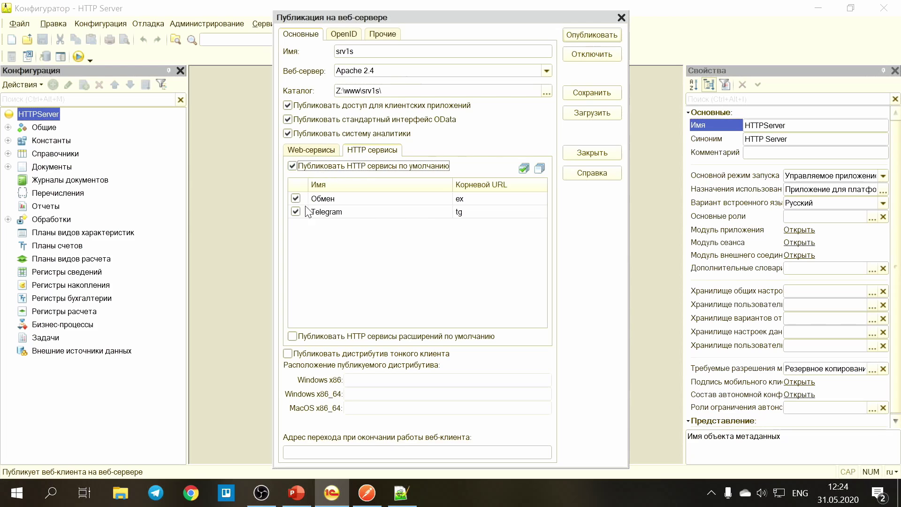
pyautogui.click(347, 197)
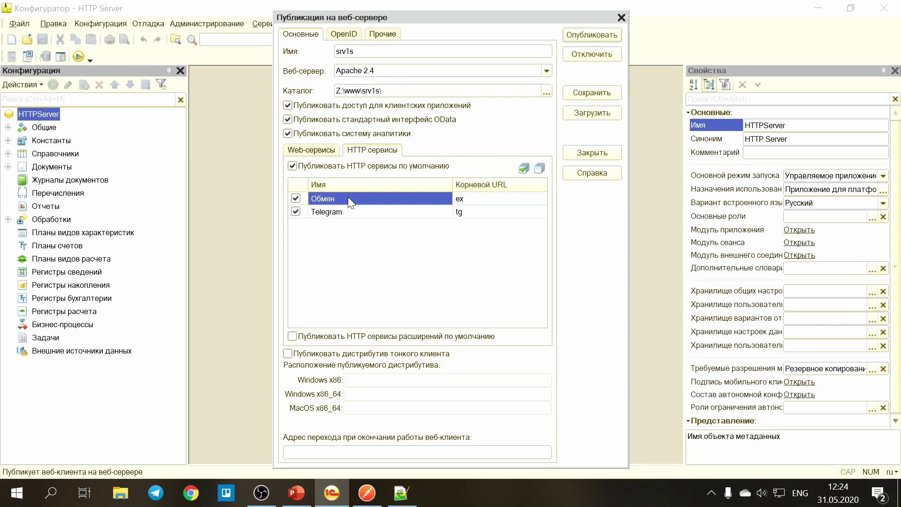
pyautogui.click(355, 211)
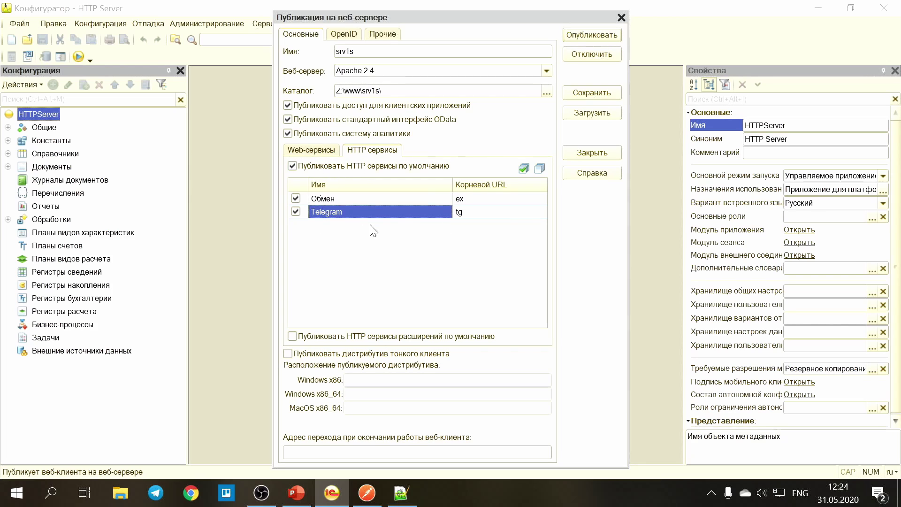
pyautogui.click(364, 199)
pyautogui.click(368, 212)
pyautogui.click(321, 201)
pyautogui.click(331, 211)
pyautogui.click(329, 201)
pyautogui.click(396, 214)
pyautogui.click(316, 152)
pyautogui.click(373, 151)
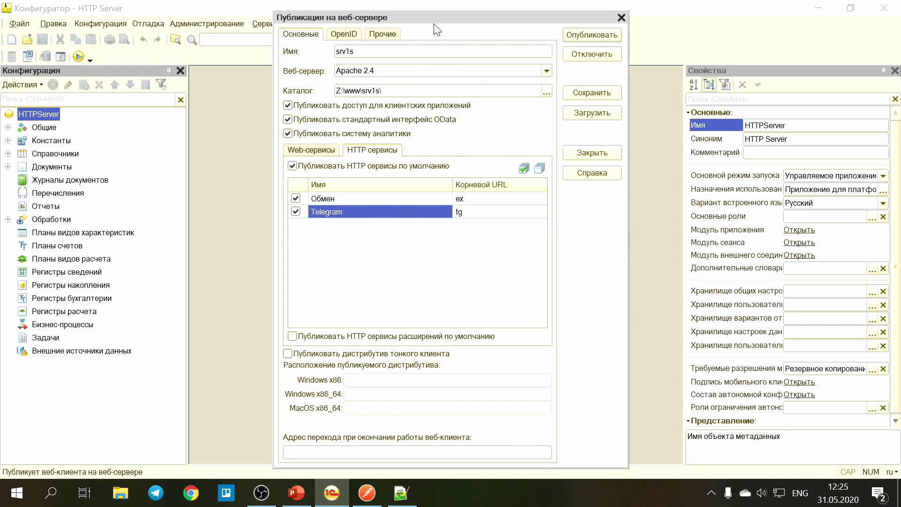
pyautogui.click(622, 17)
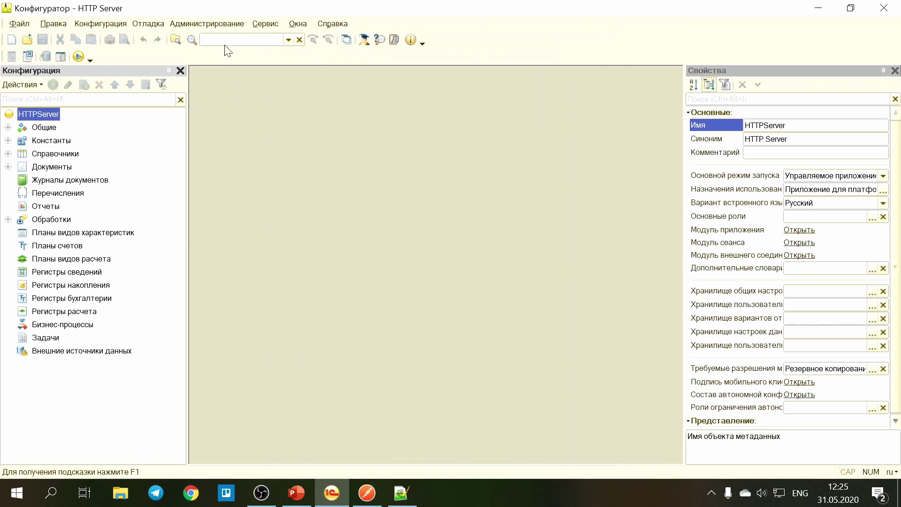
# Examine the Configurator's debugging parameters, including the protocol, local network card address and port range, and close them without saving.
pyautogui.click(265, 23)
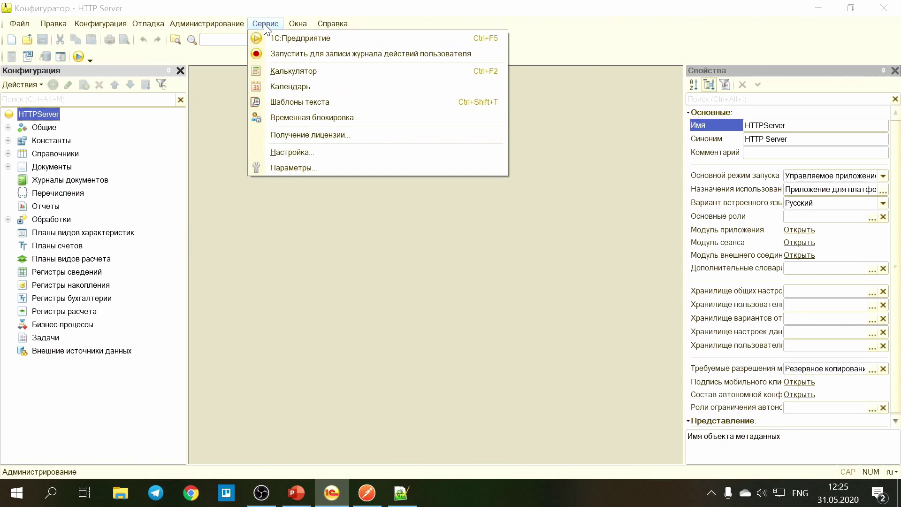
pyautogui.click(318, 169)
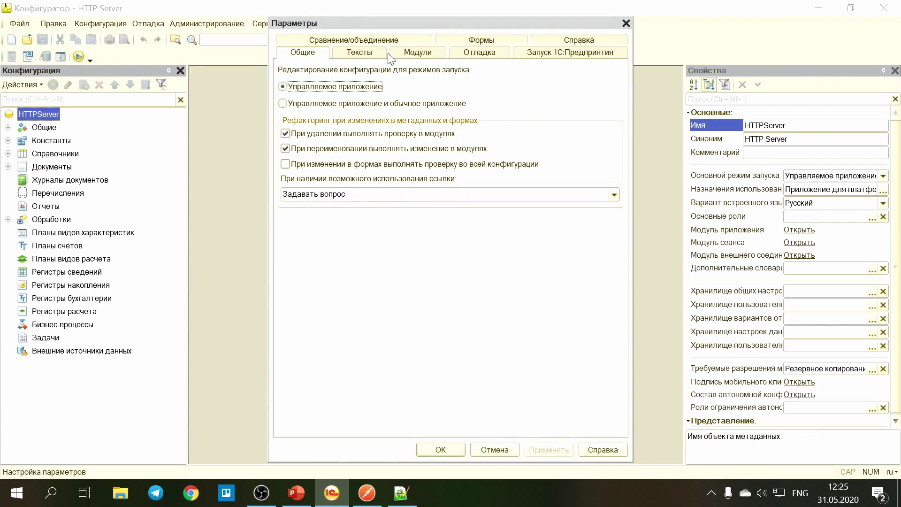
pyautogui.click(471, 55)
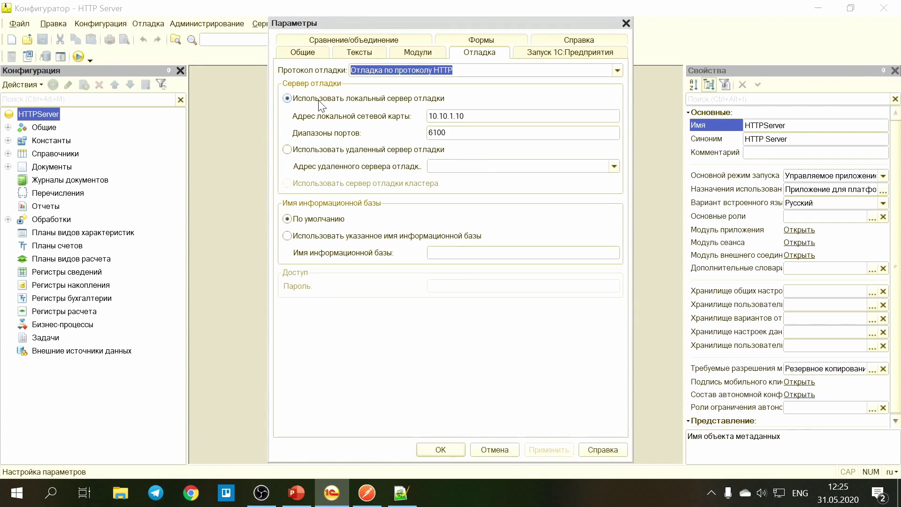
pyautogui.click(617, 70)
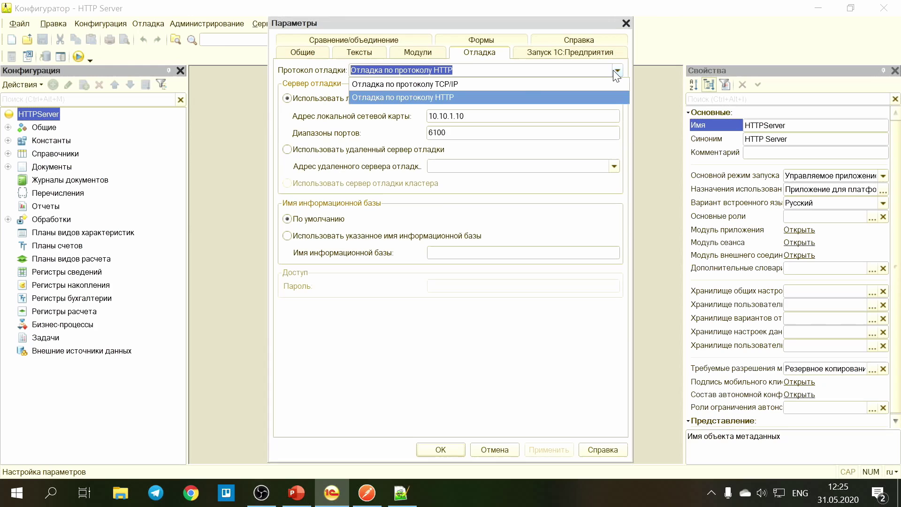
pyautogui.click(436, 97)
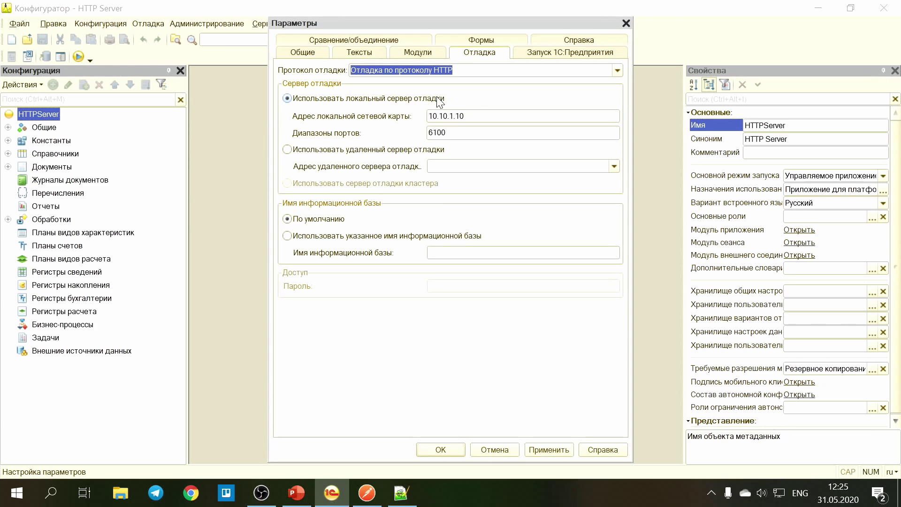
pyautogui.doubleClick(471, 114)
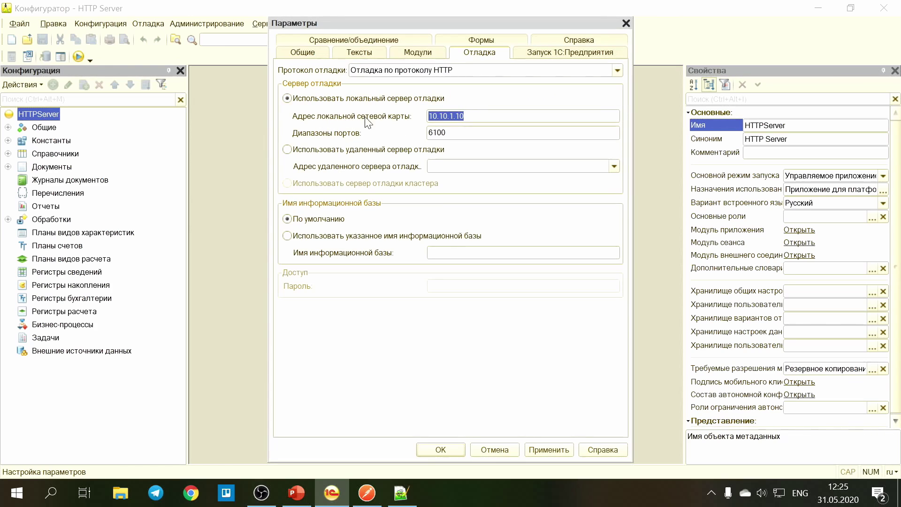
pyautogui.click(479, 117)
pyautogui.doubleClick(445, 133)
pyautogui.click(459, 133)
pyautogui.doubleClick(459, 132)
pyautogui.click(490, 448)
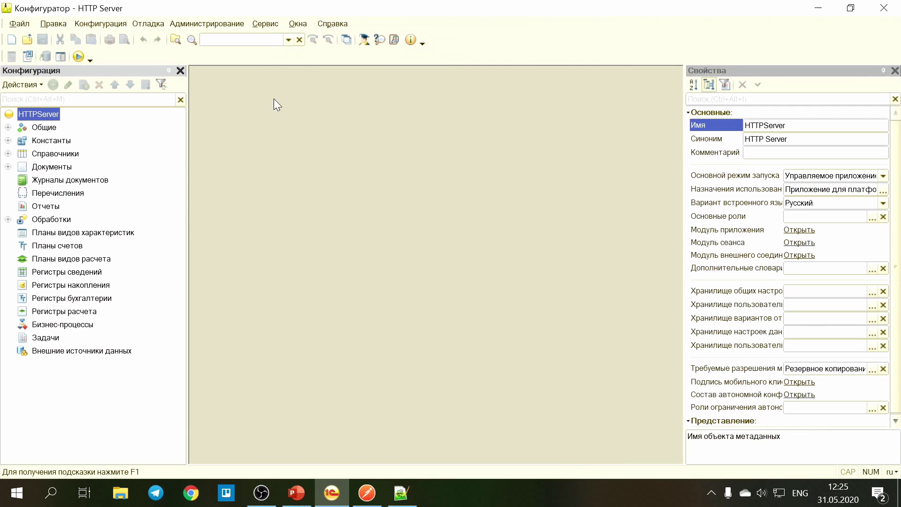
# Open the web server publication settings, review the published HTTP services, and show the connection pool and debugging options.
pyautogui.click(222, 24)
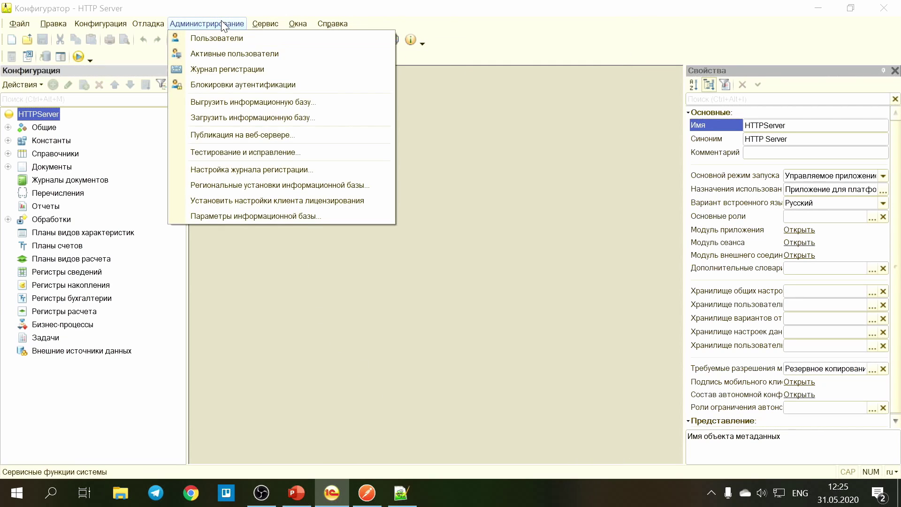
pyautogui.click(255, 135)
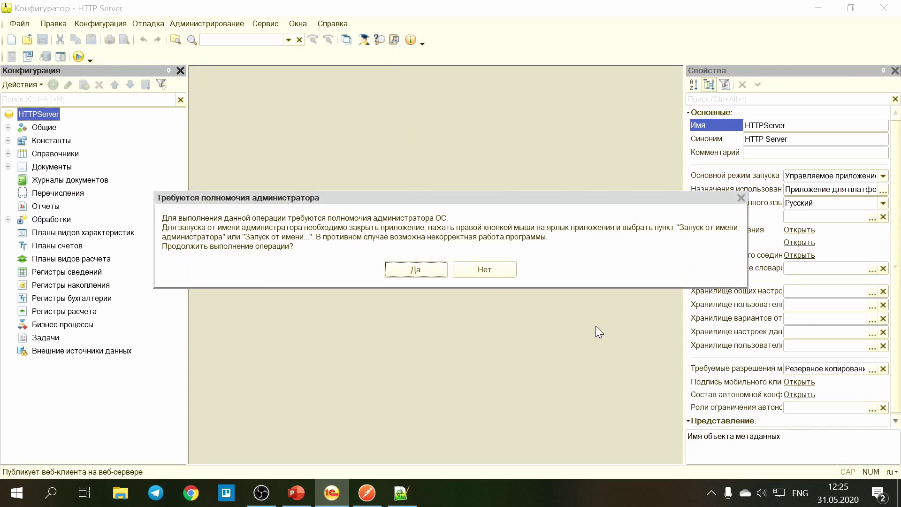
pyautogui.click(413, 270)
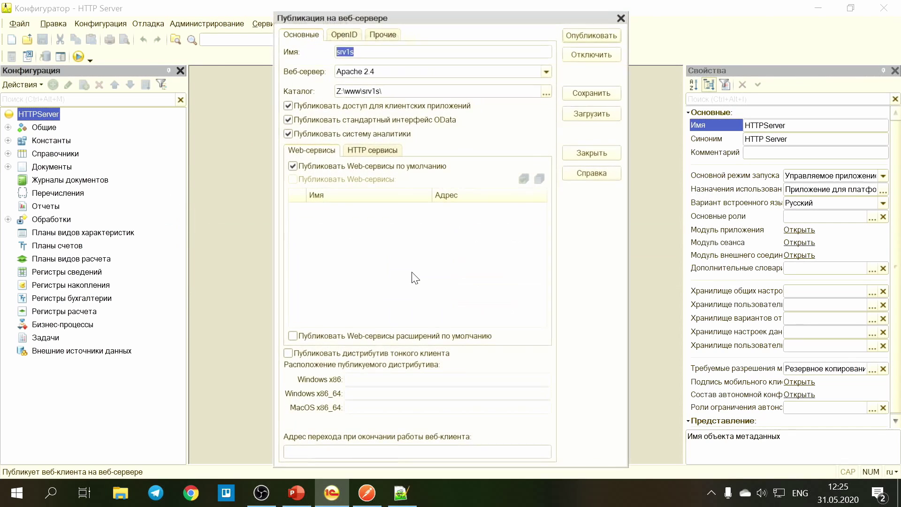
pyautogui.click(373, 151)
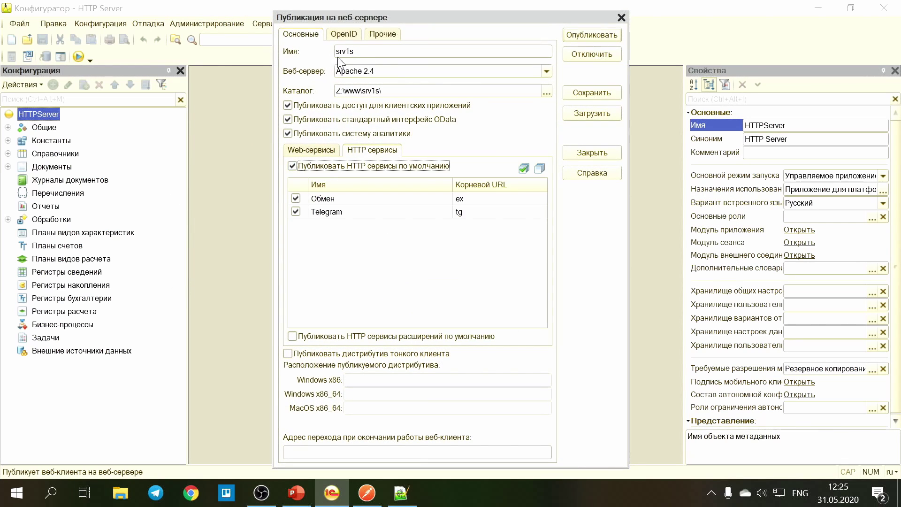
pyautogui.click(385, 38)
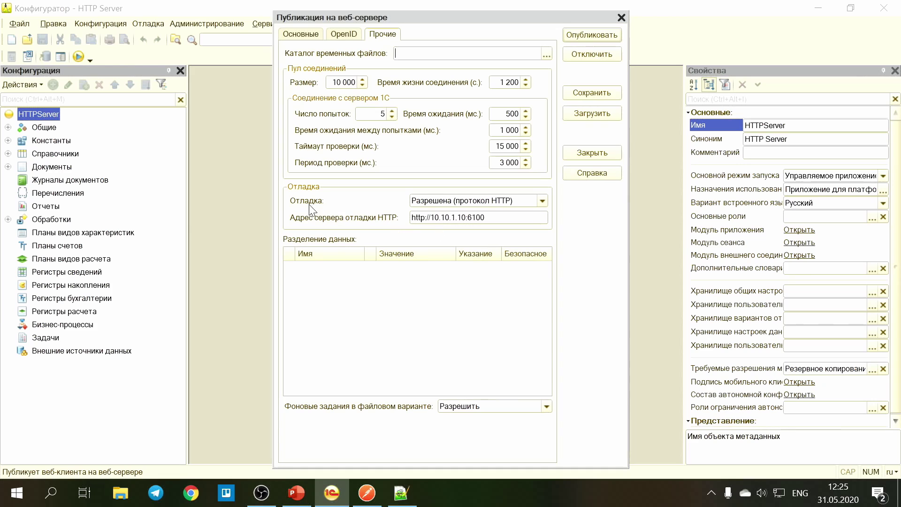
# Switch the publication's debugging option to Не разрешена and back to Разрешена (протокол HTTP).
pyautogui.click(542, 202)
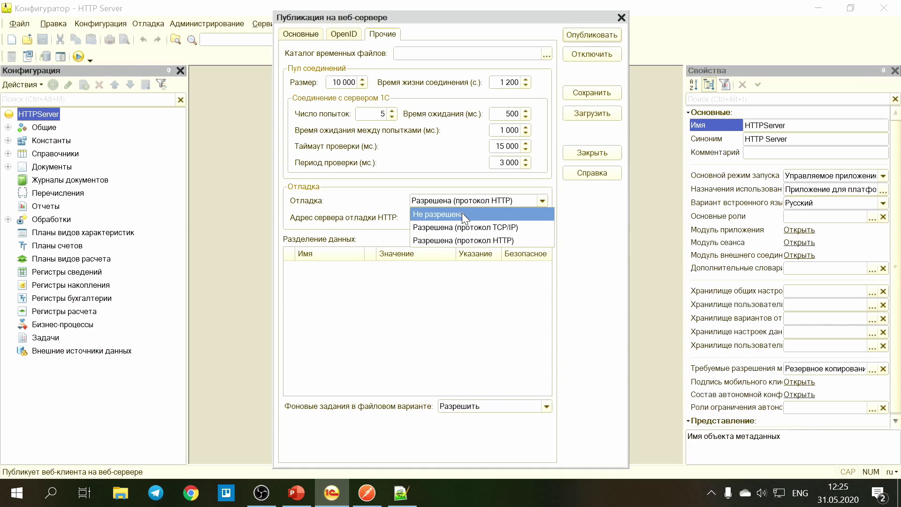
pyautogui.click(462, 214)
pyautogui.click(543, 203)
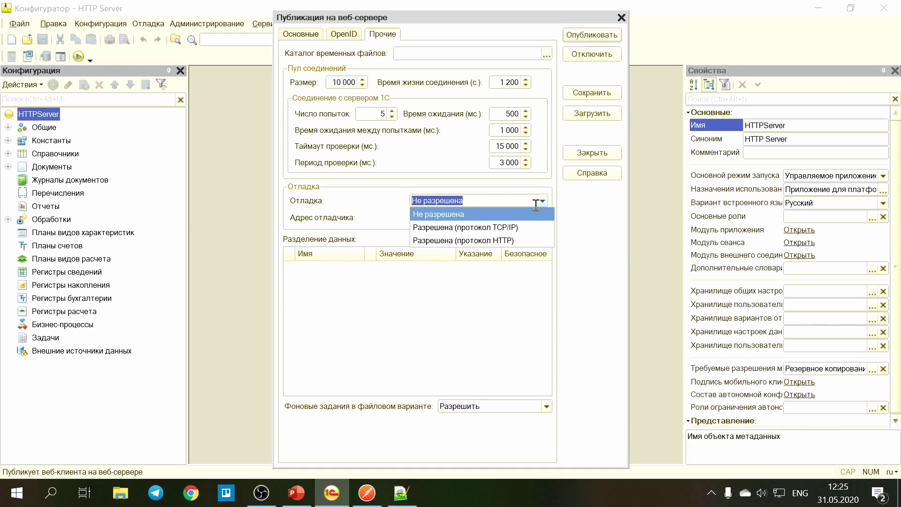
pyautogui.click(509, 240)
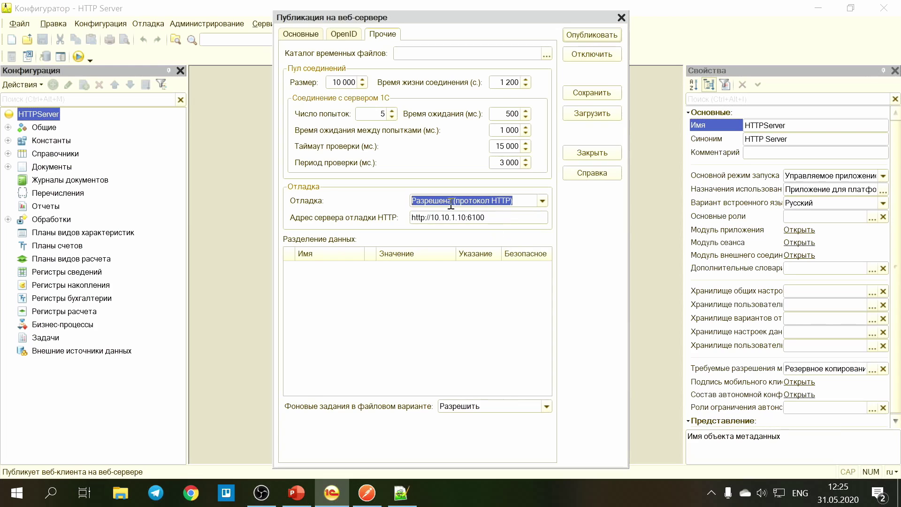
# Check the HTTP debug server address, publish srv1s to the Apache 2.4 web server, and close the publication settings.
pyautogui.click(446, 219)
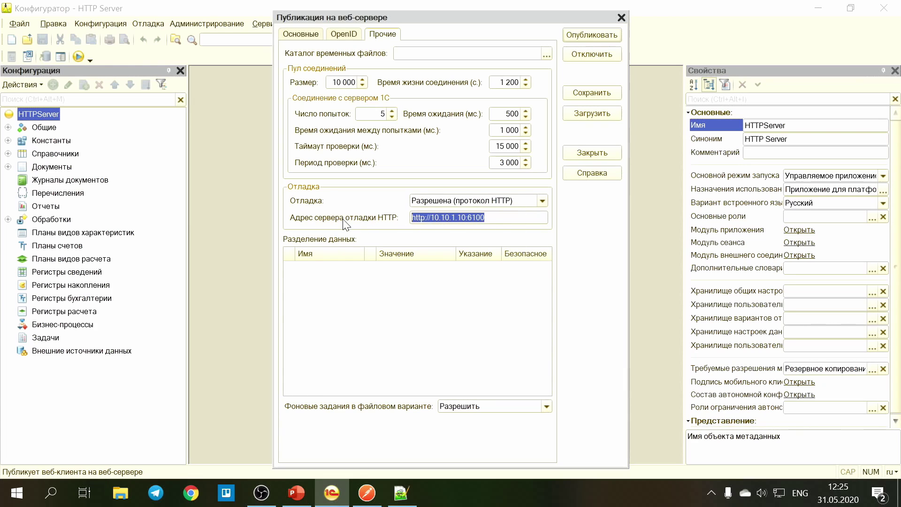
pyautogui.click(426, 217)
pyautogui.moveTo(413, 217); pyautogui.dragTo(506, 223)
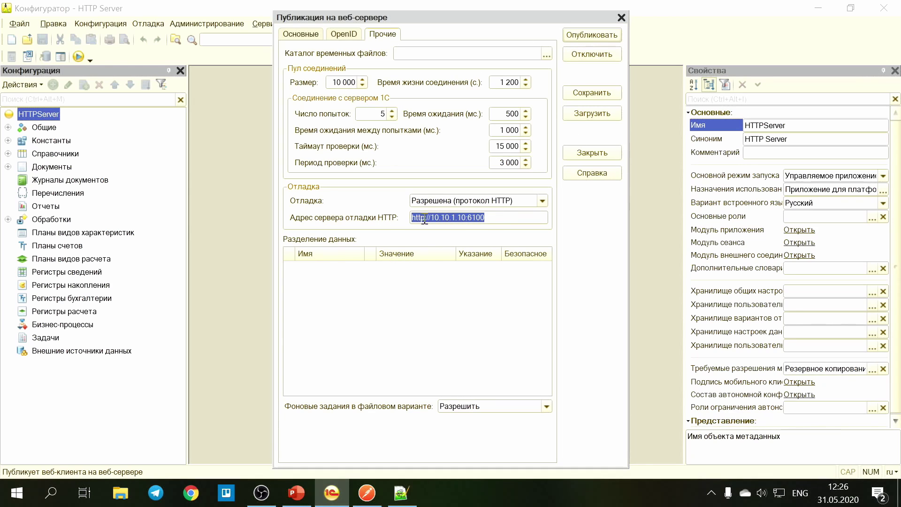
pyautogui.click(590, 35)
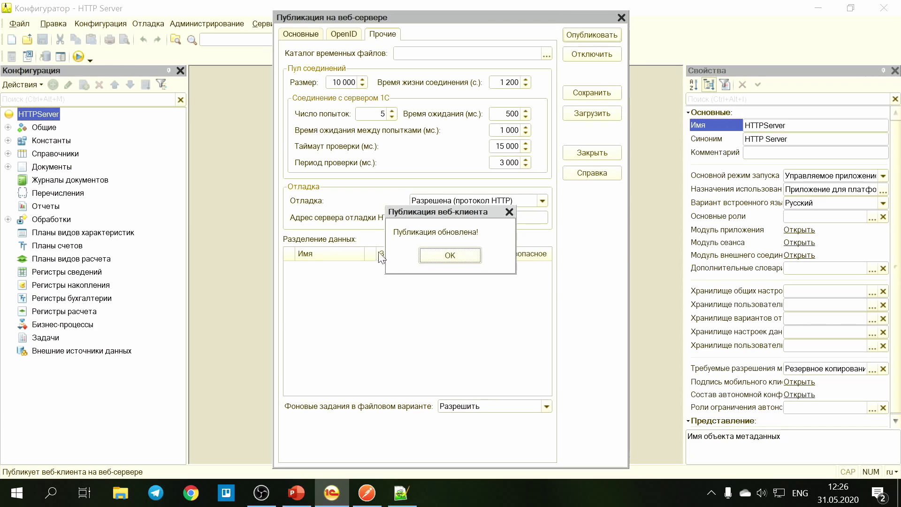
pyautogui.click(449, 256)
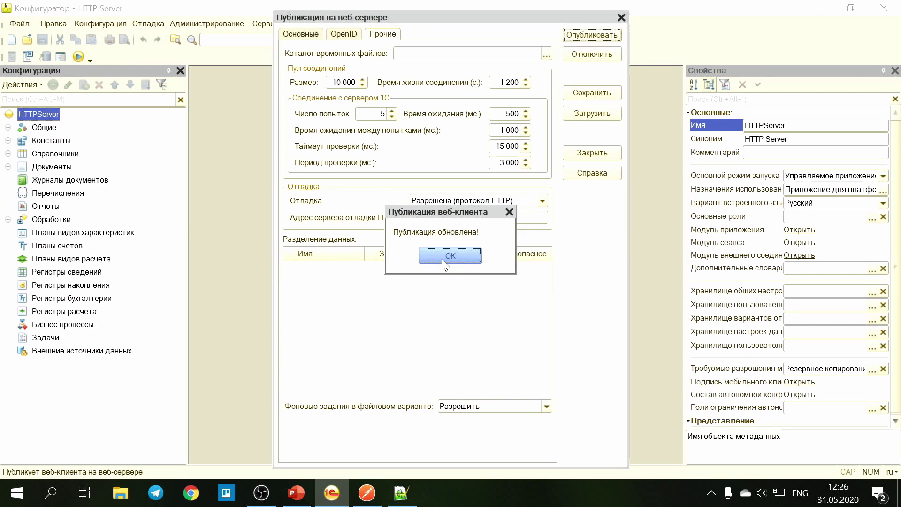
pyautogui.click(591, 153)
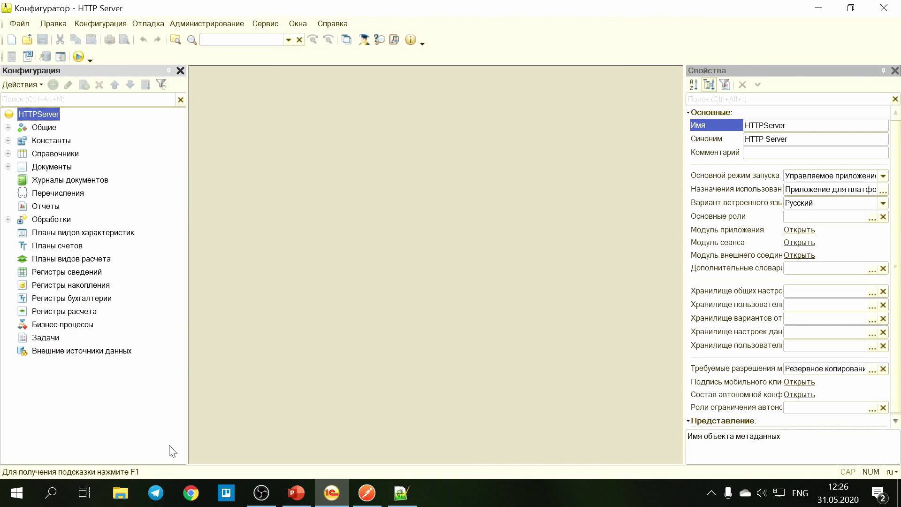
# Find the Windows Services console (Службы) through system search and open it.
pyautogui.click(47, 496)
pyautogui.write('c')
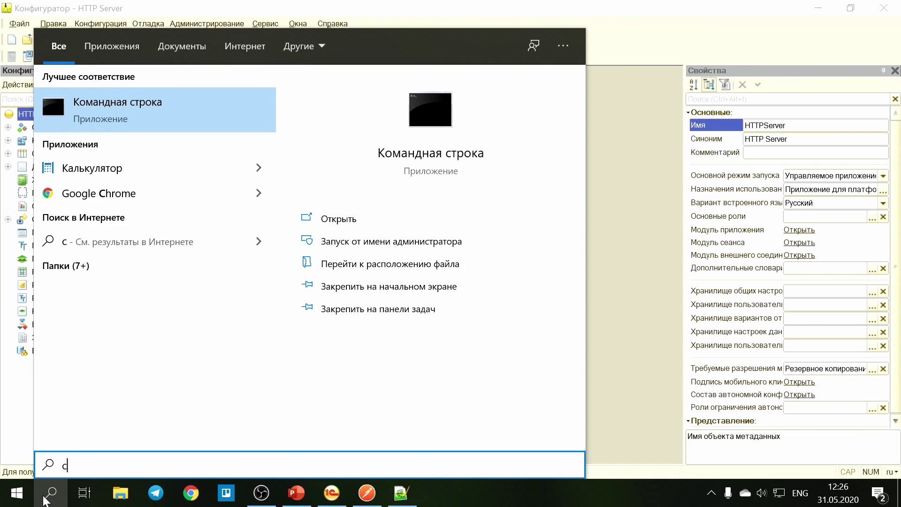
pyautogui.write('ke')
pyautogui.press('BackSpace')
pyautogui.press('BackSpace')
pyautogui.press('BackSpace')
pyautogui.hotkey('alt', 'shift')
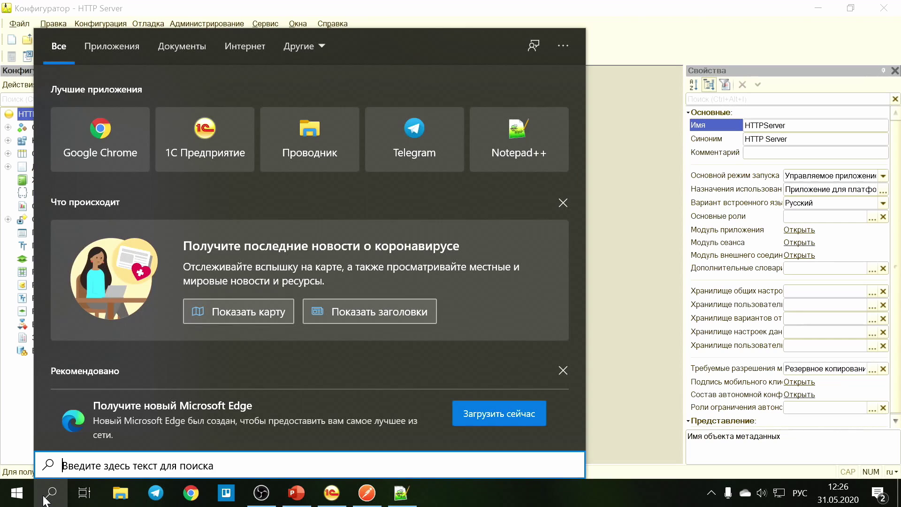
pyautogui.write('слу')
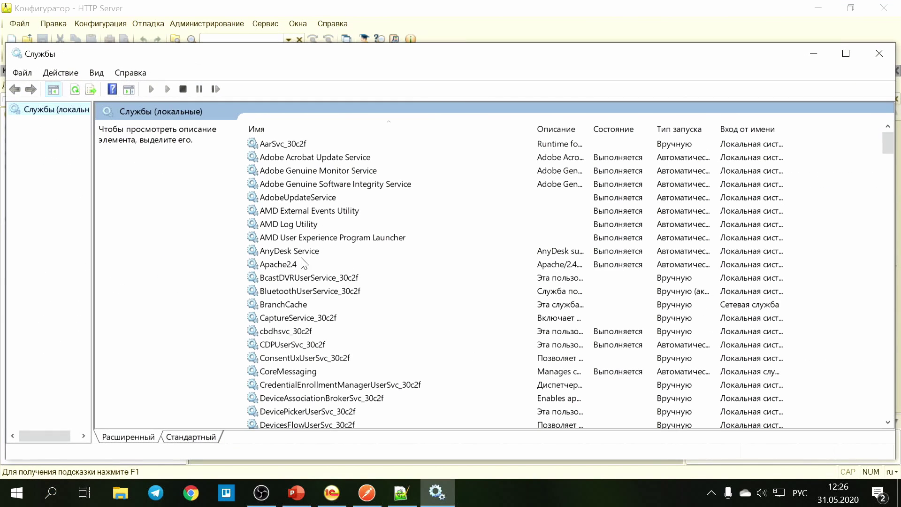
# Restart the Apache2.4 service and minimize the Services window.
pyautogui.click(295, 264)
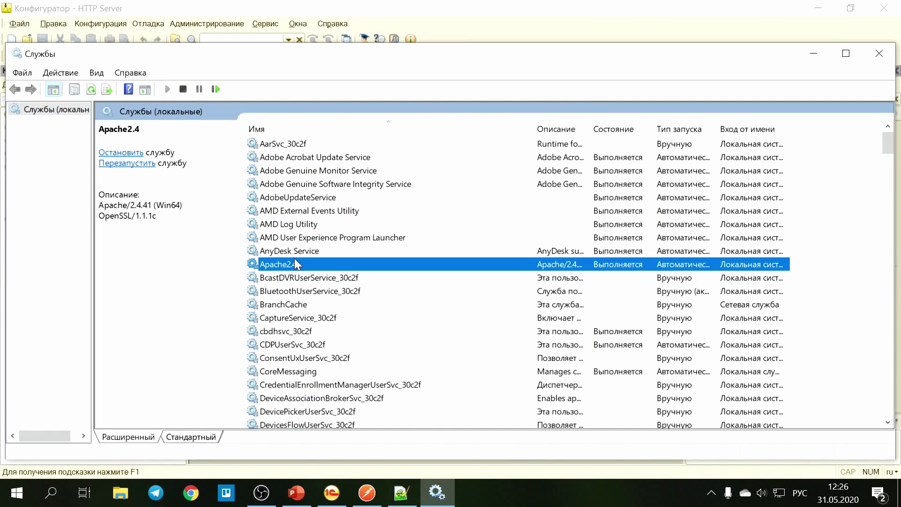
pyautogui.rightClick(296, 264)
pyautogui.click(350, 330)
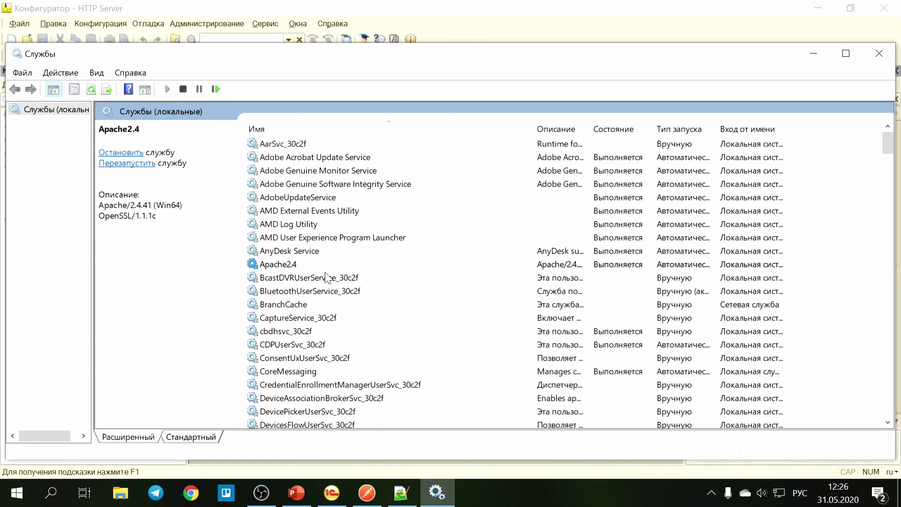
pyautogui.click(816, 55)
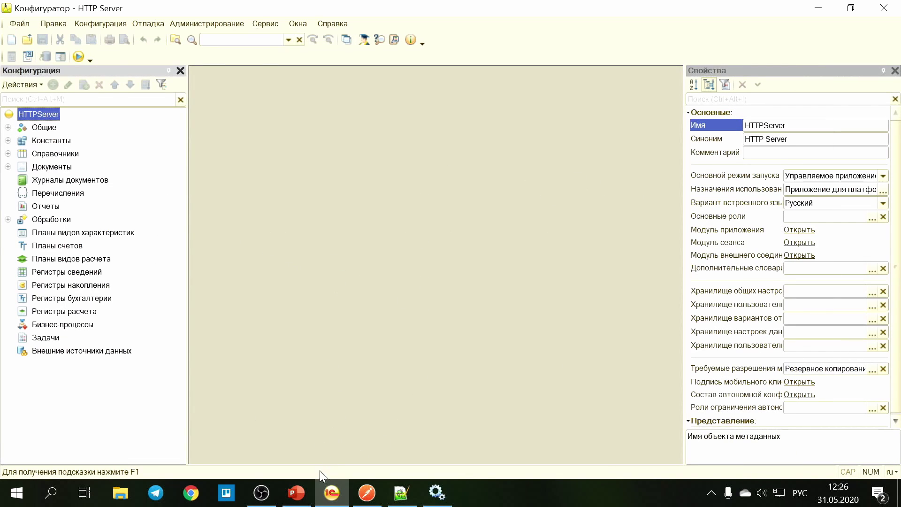
# Switch to Postman and examine the localhost and srv1s parts of the products request URL.
pyautogui.moveTo(301, 494)
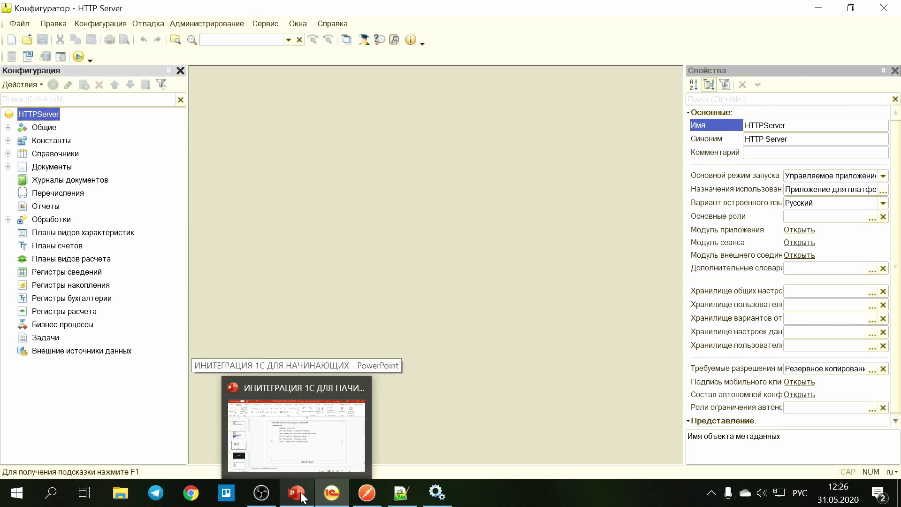
pyautogui.click(366, 493)
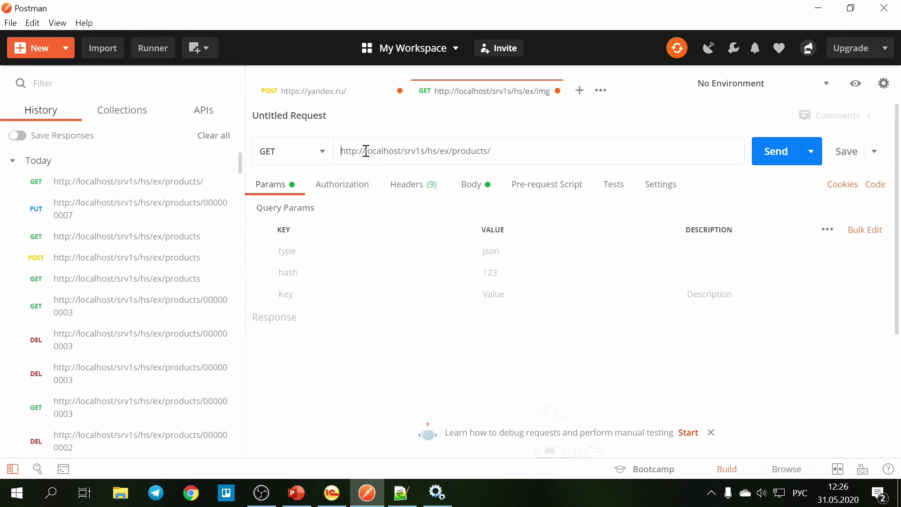
pyautogui.moveTo(367, 151); pyautogui.dragTo(402, 150)
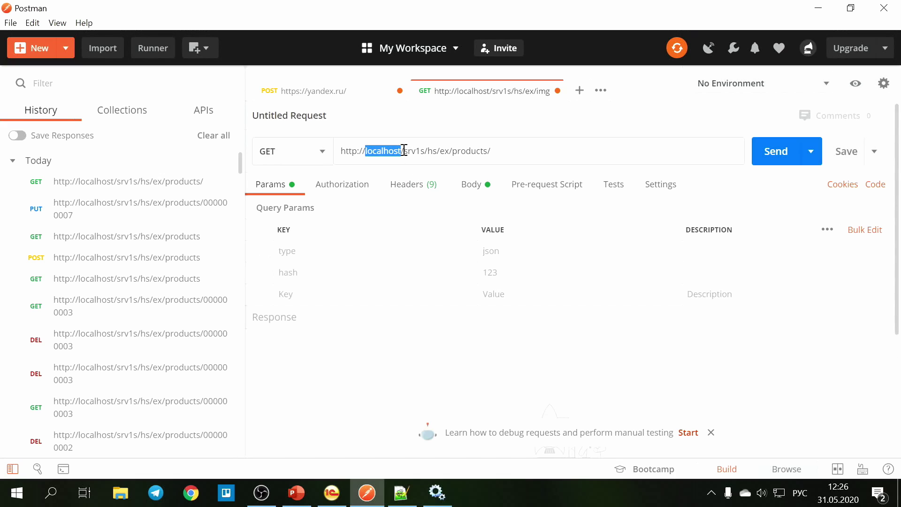
pyautogui.moveTo(403, 150); pyautogui.dragTo(425, 150)
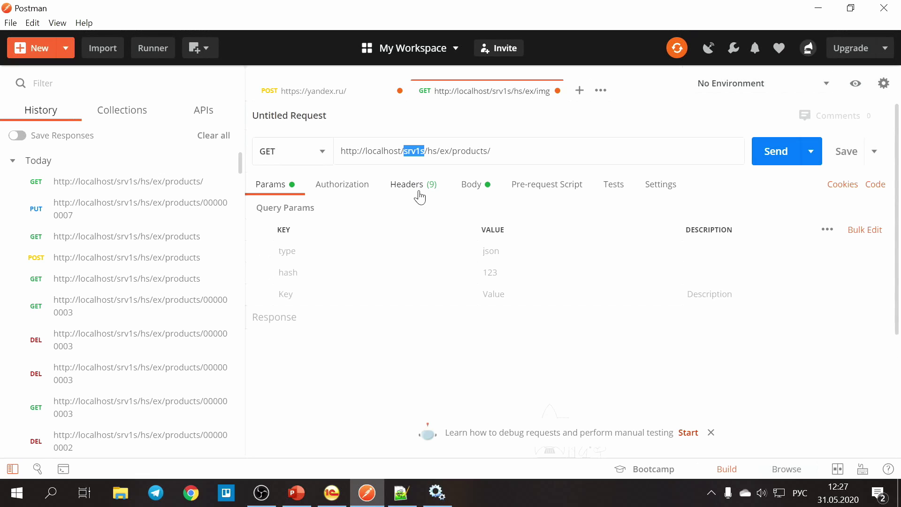
# Switch to Notepad++, reload the changed httpd.conf, and locate its "# 1c publication" block.
pyautogui.click(400, 498)
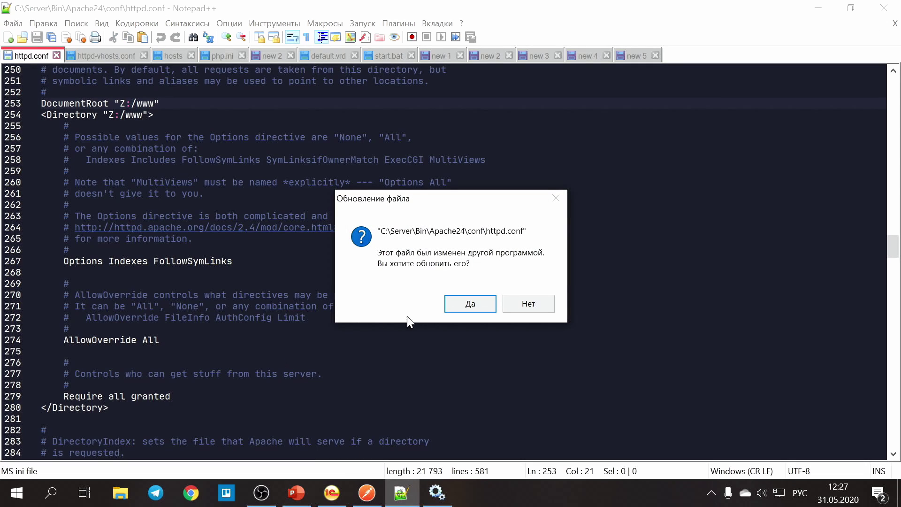
pyautogui.click(465, 304)
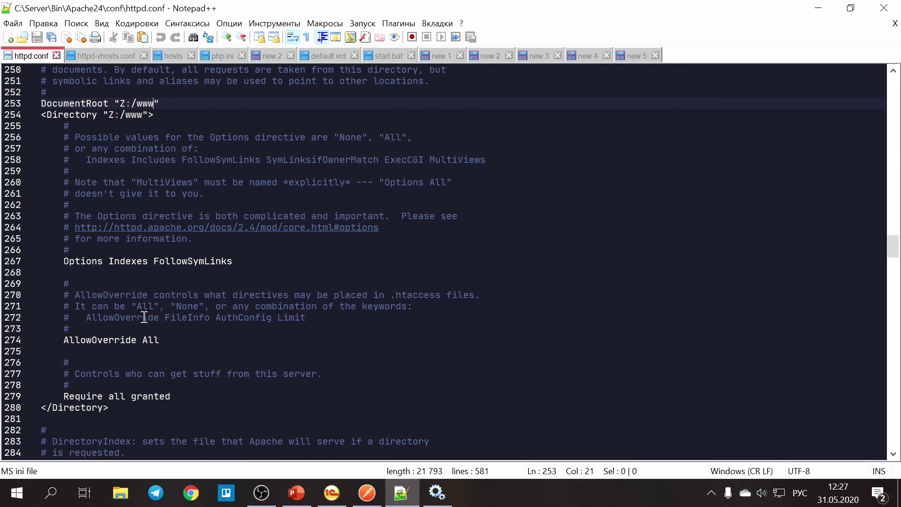
pyautogui.scroll(-11, 137, 328)
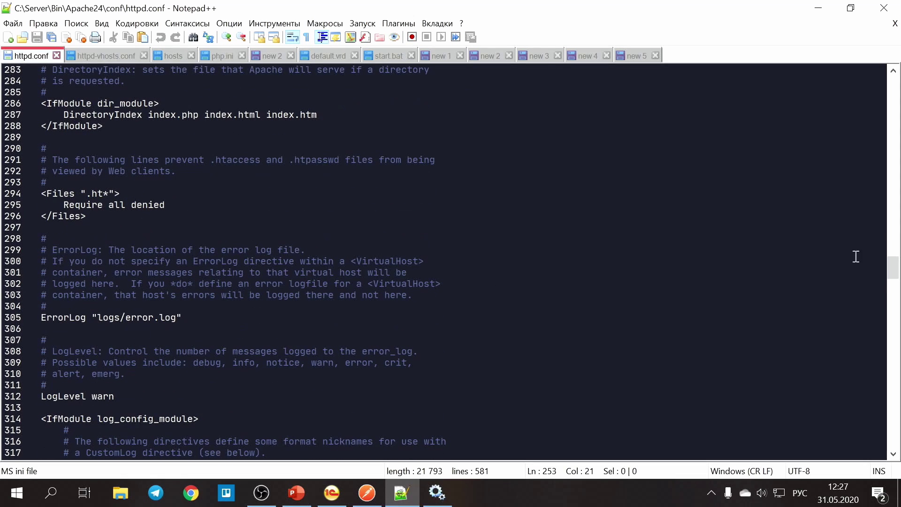
pyautogui.moveTo(893, 268); pyautogui.dragTo(893, 279)
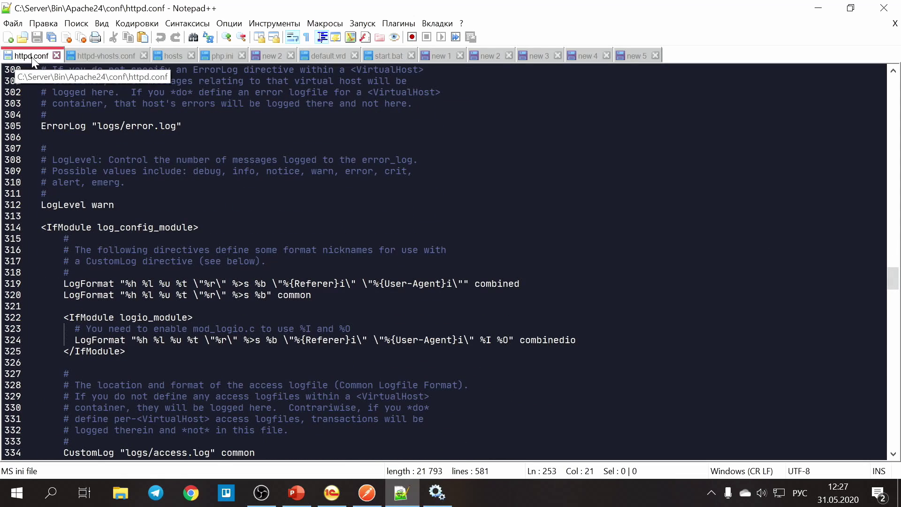
pyautogui.moveTo(895, 282); pyautogui.dragTo(897, 348)
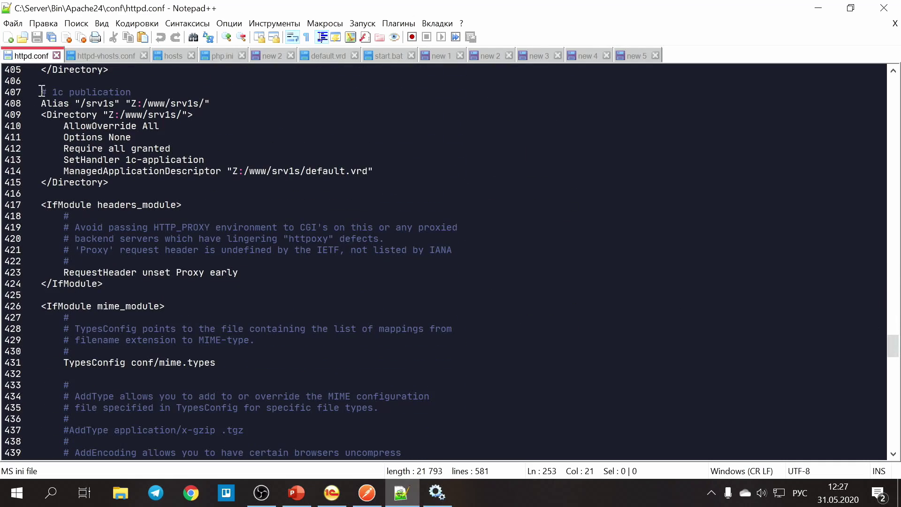
# Examine the 1c publication block in httpd.conf, including the srv1s alias, its Z:/www/srv1s/ path and the Directory section.
pyautogui.moveTo(42, 91); pyautogui.dragTo(242, 181)
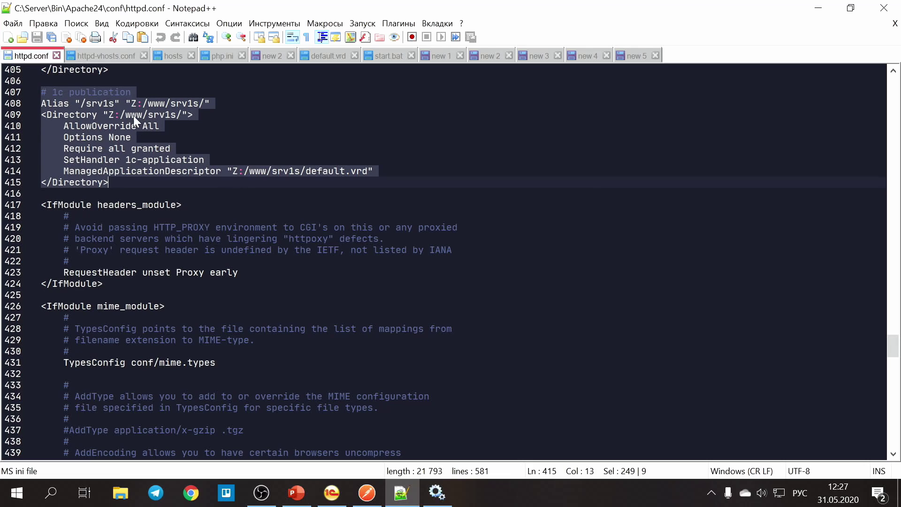
pyautogui.click(151, 104)
pyautogui.doubleClick(99, 103)
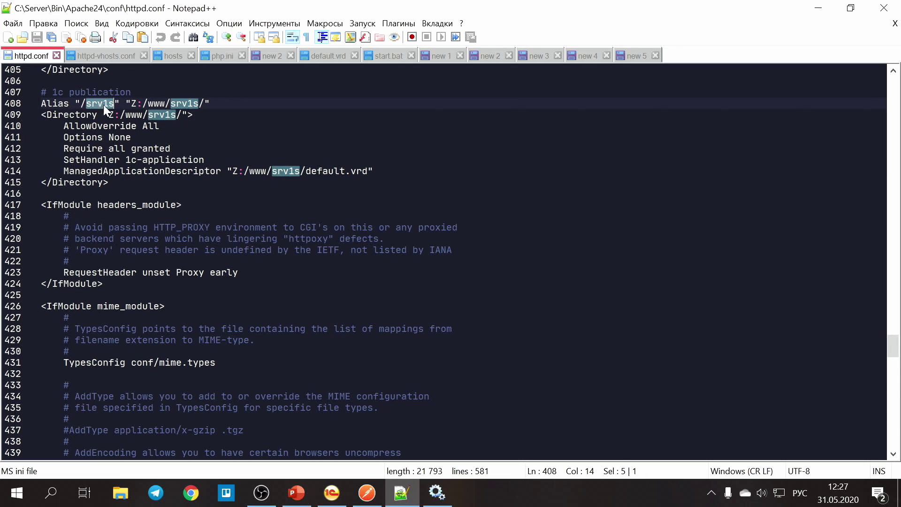
pyautogui.doubleClick(178, 103)
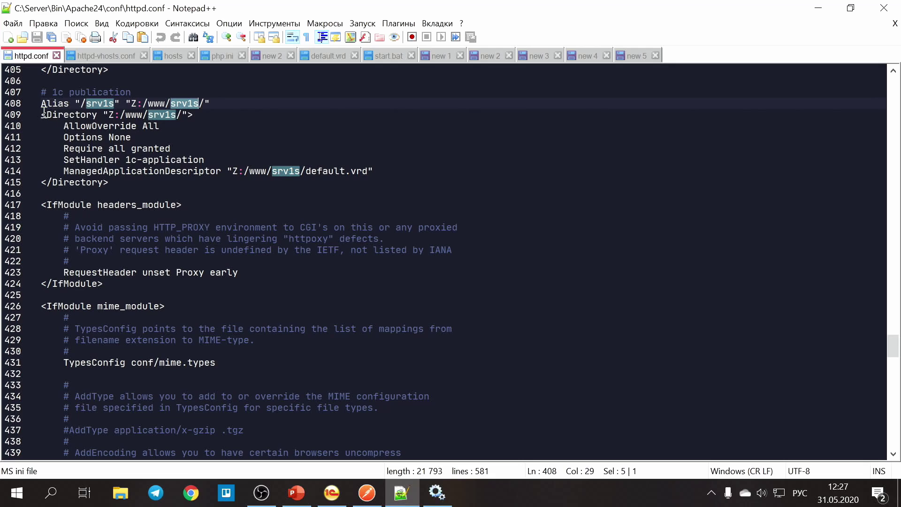
pyautogui.moveTo(42, 115); pyautogui.dragTo(123, 187)
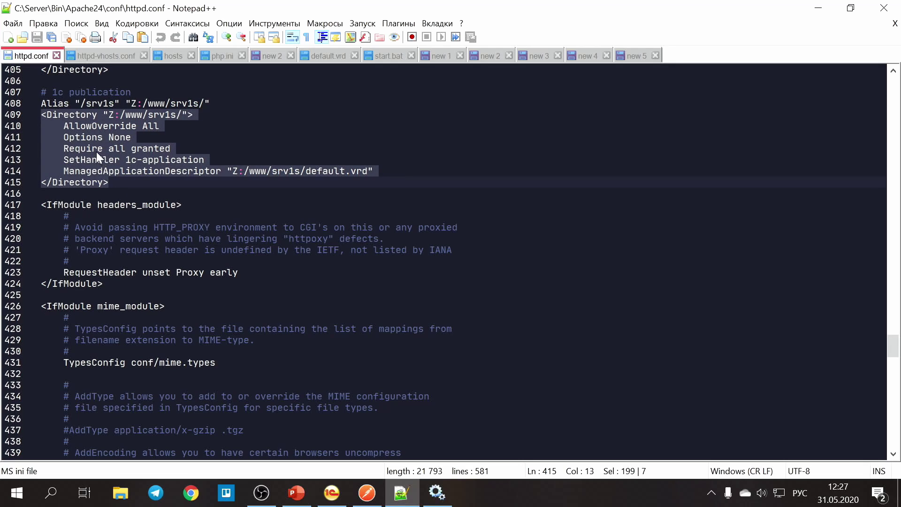
pyautogui.click(68, 136)
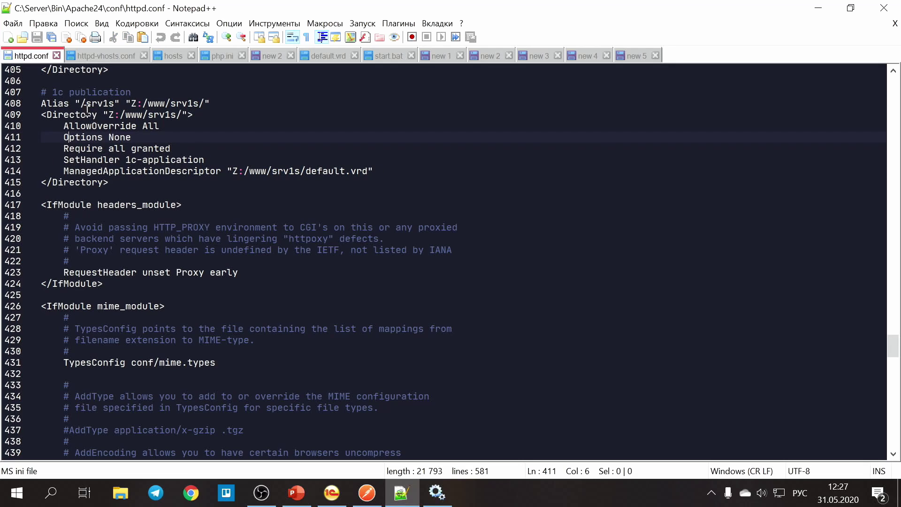
pyautogui.moveTo(41, 92); pyautogui.dragTo(113, 182)
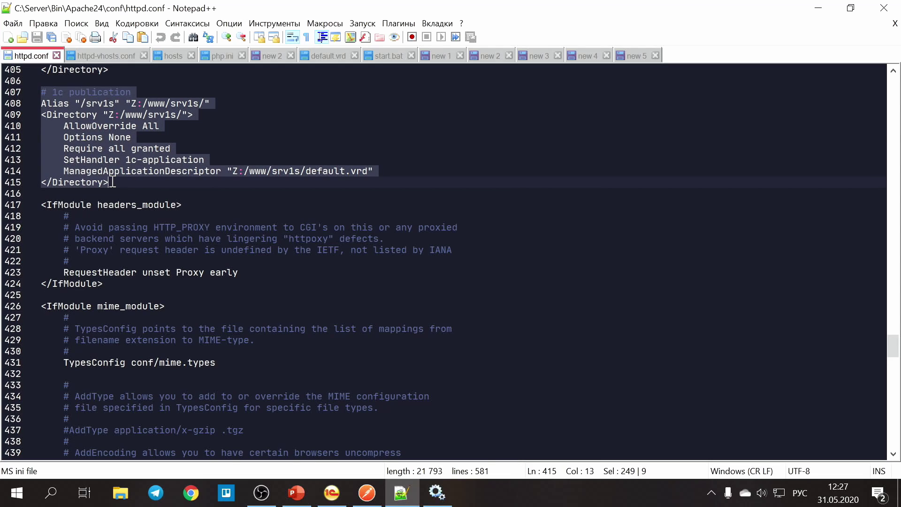
pyautogui.doubleClick(95, 103)
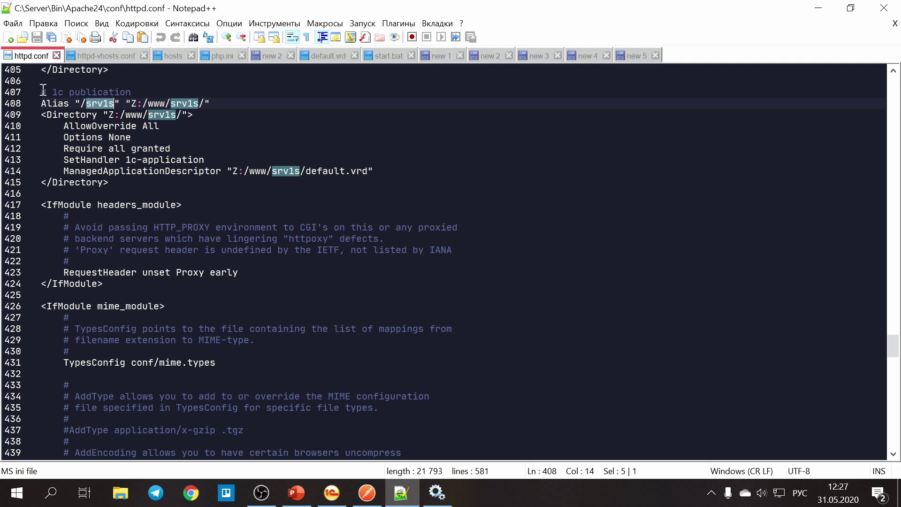
# Highlight the 1c publication block in httpd.conf, then switch to Postman and examine the localhost, srv1s and hs parts of the request URL.
pyautogui.moveTo(42, 92); pyautogui.dragTo(115, 186)
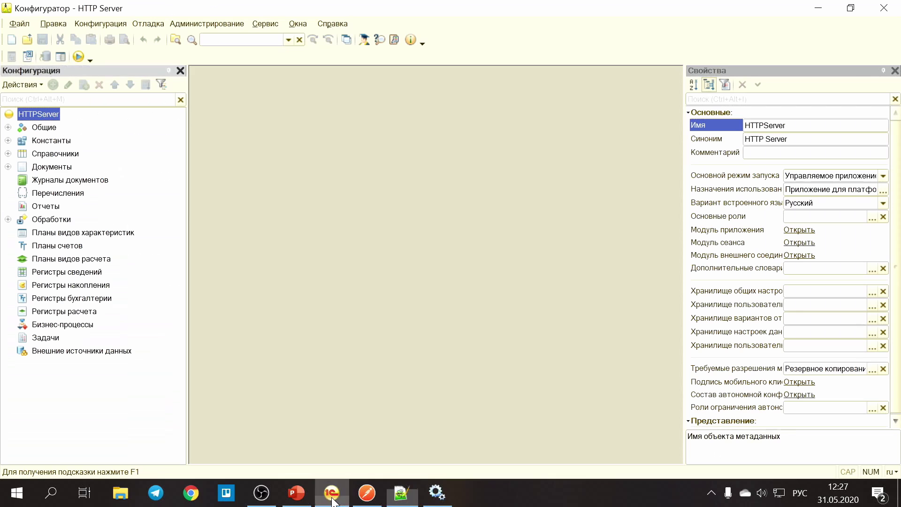
pyautogui.click(331, 493)
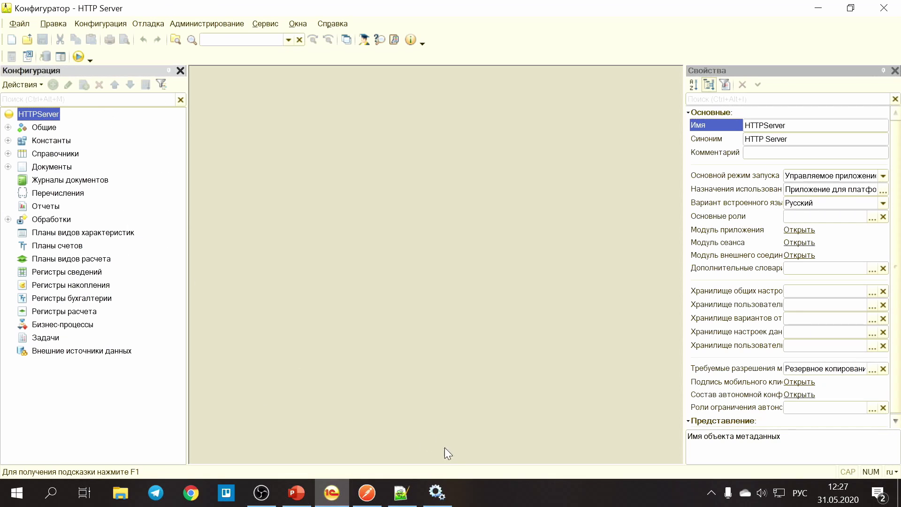
pyautogui.click(367, 492)
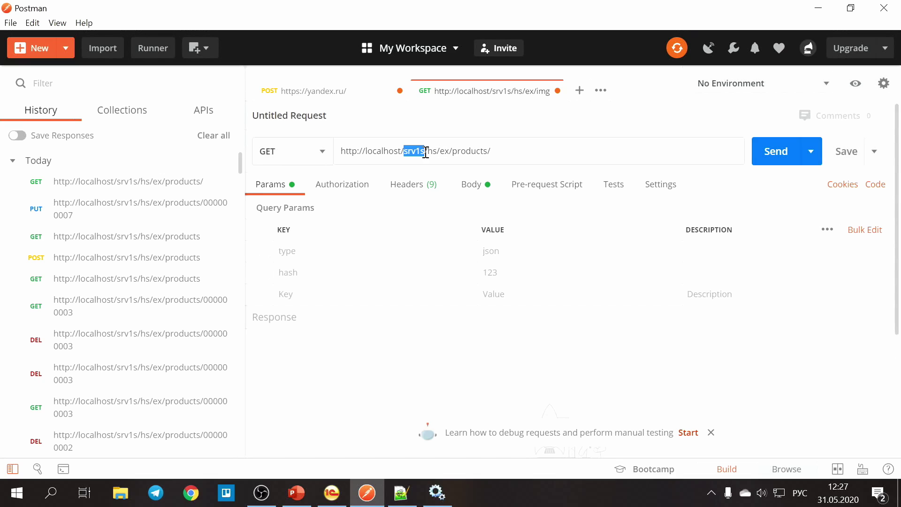
pyautogui.doubleClick(382, 151)
pyautogui.click(402, 151)
pyautogui.doubleClick(409, 151)
pyautogui.click(431, 151)
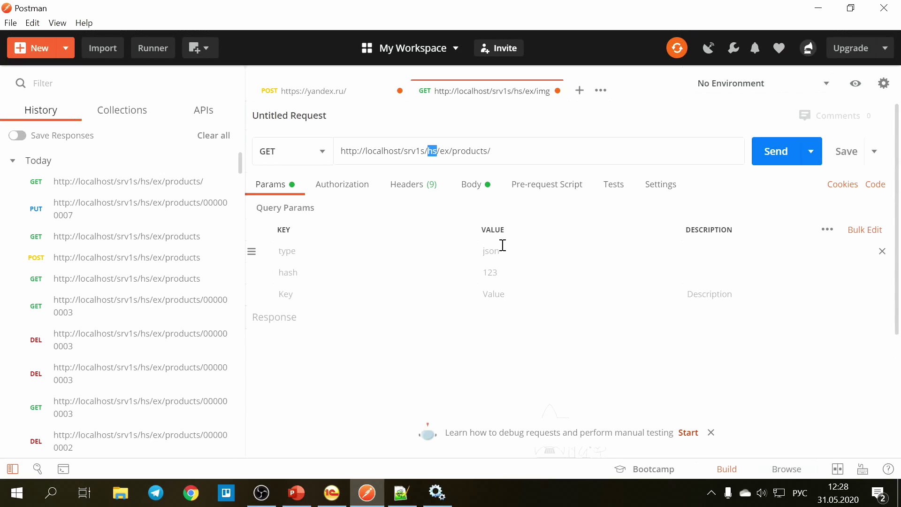
pyautogui.press('Right')
# Switch to the 1C Configurator, open the Обмен HTTP service from the common objects, and examine its root URL.
pyautogui.click(332, 492)
pyautogui.click(8, 128)
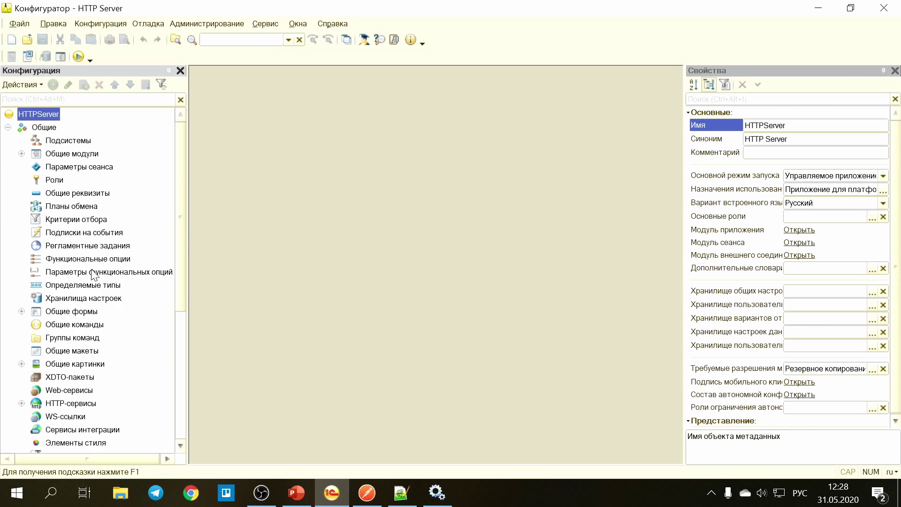
pyautogui.scroll(-2, 58, 363)
pyautogui.doubleClick(71, 324)
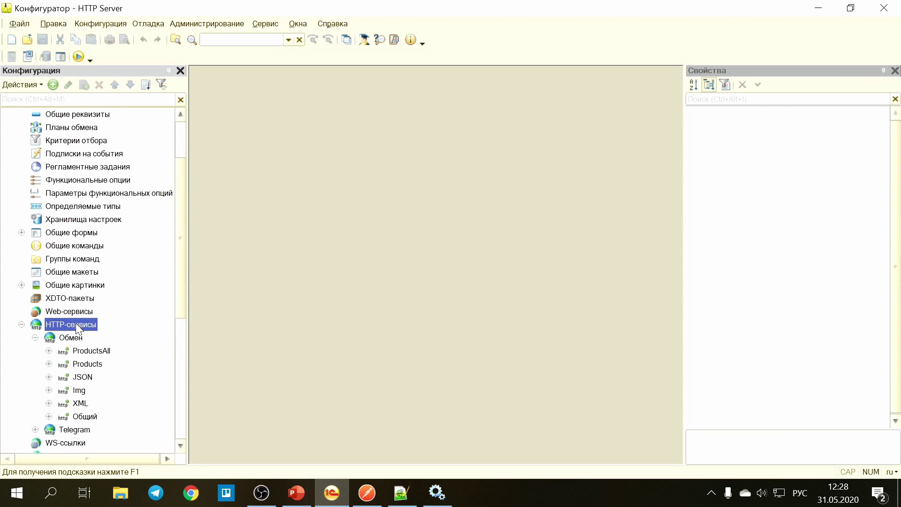
pyautogui.doubleClick(75, 338)
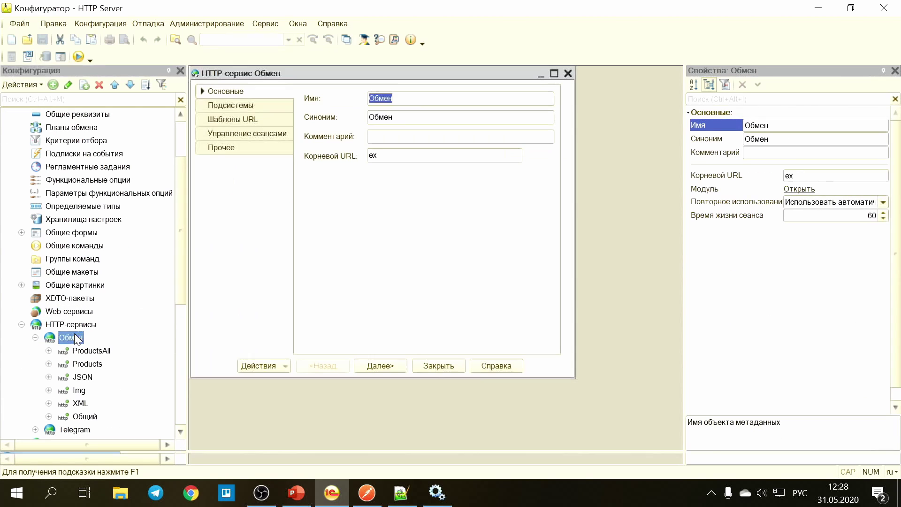
pyautogui.doubleClick(389, 158)
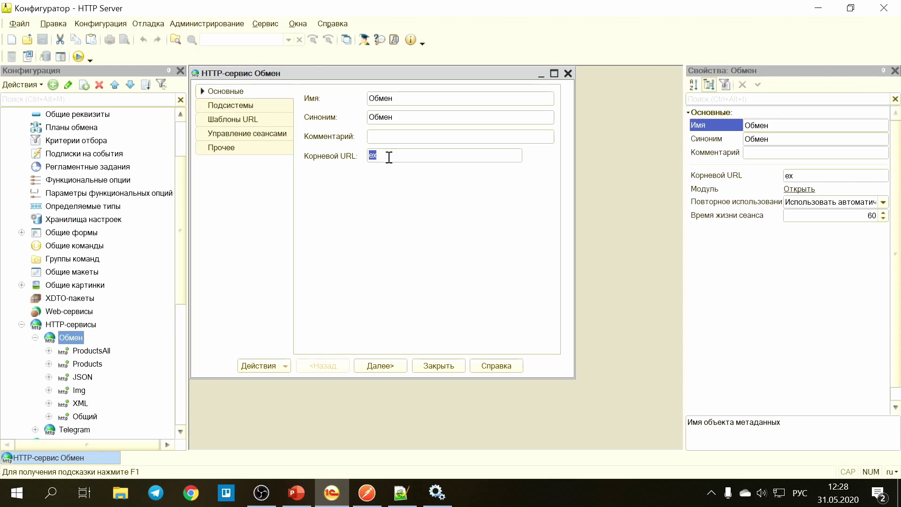
pyautogui.click(383, 156)
pyautogui.doubleClick(371, 155)
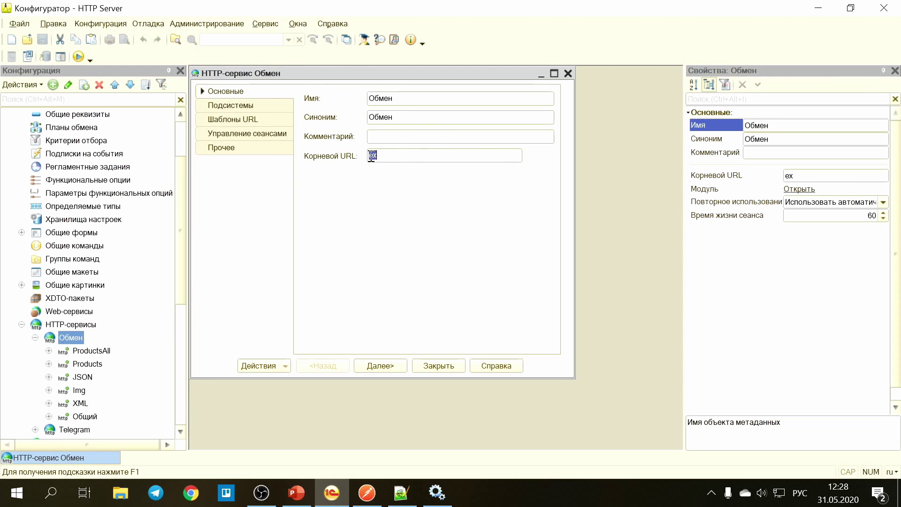
# Collapse the Обмен branch, open the Telegram HTTP service to check its root URL, and close its window.
pyautogui.click(36, 337)
pyautogui.doubleClick(75, 351)
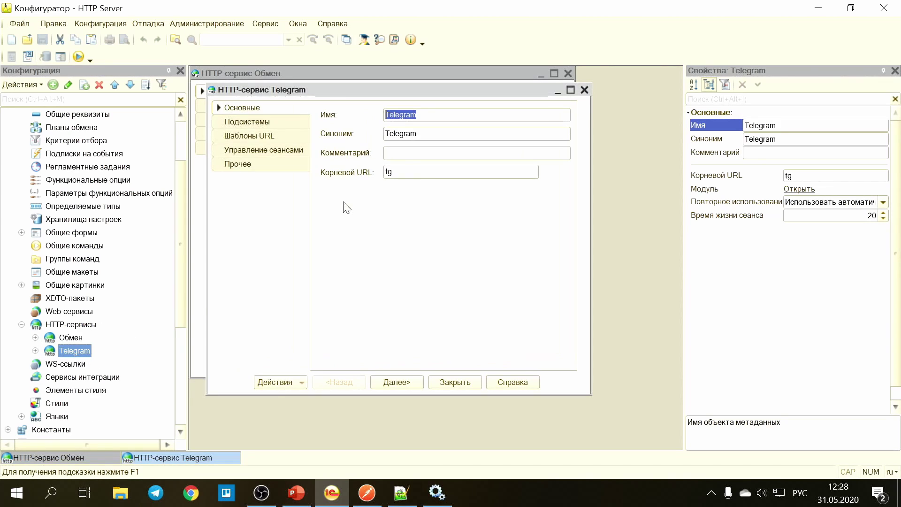
pyautogui.click(402, 172)
pyautogui.click(582, 91)
pyautogui.click(75, 325)
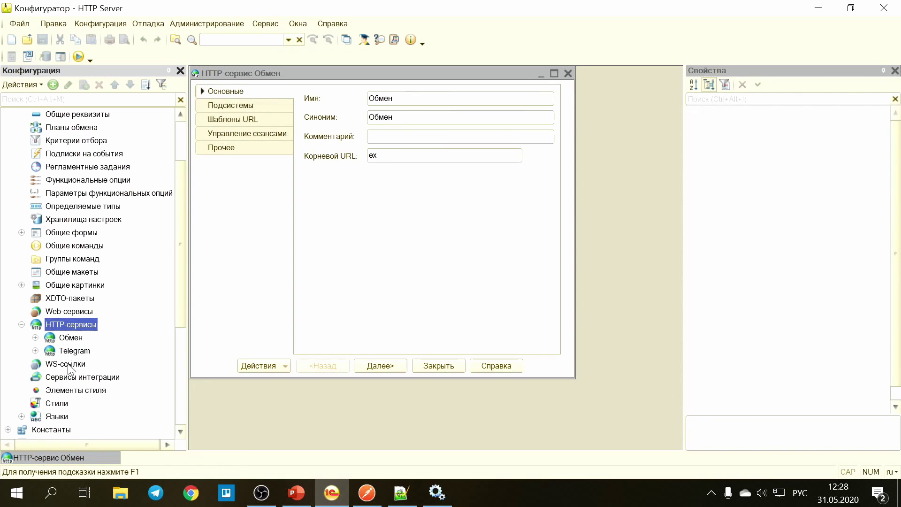
# Compare the Обмен and Telegram services in the configuration tree, recheck the Обмен root URL, and close its window.
pyautogui.click(81, 339)
pyautogui.click(80, 355)
pyautogui.click(77, 340)
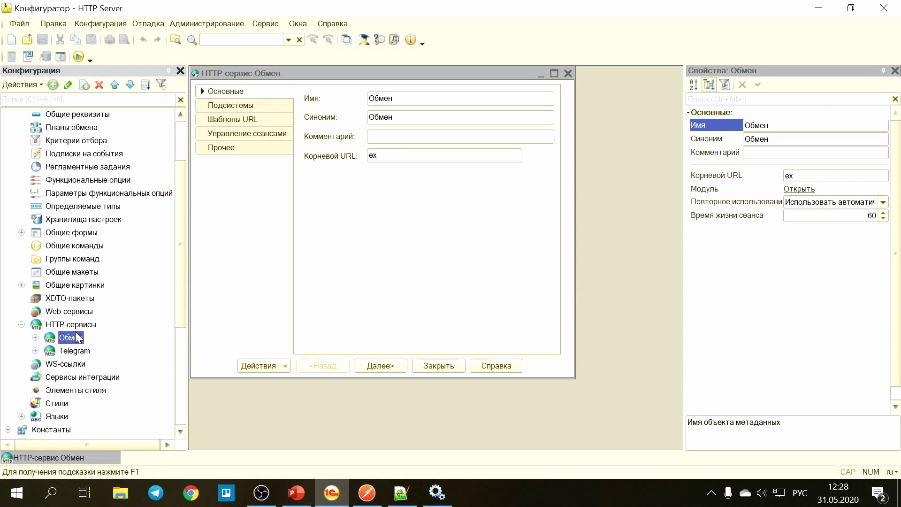
pyautogui.doubleClick(73, 342)
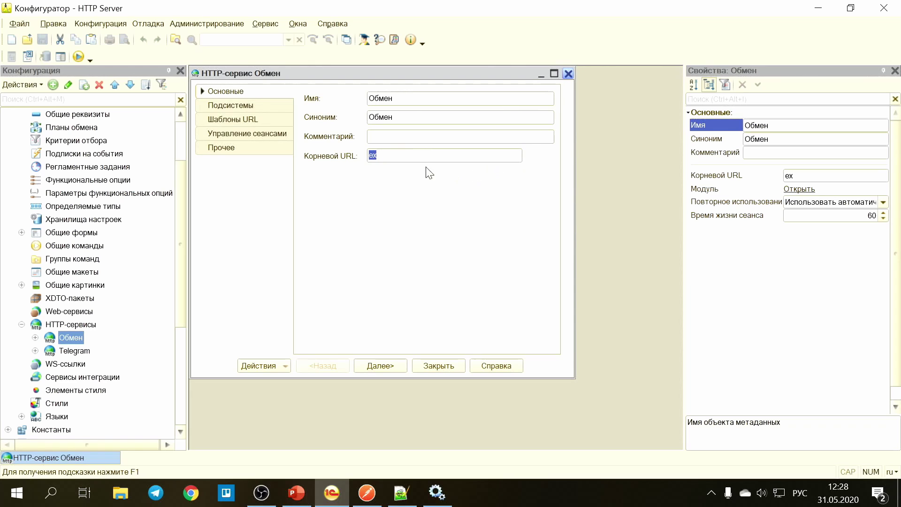
pyautogui.click(395, 155)
pyautogui.click(567, 74)
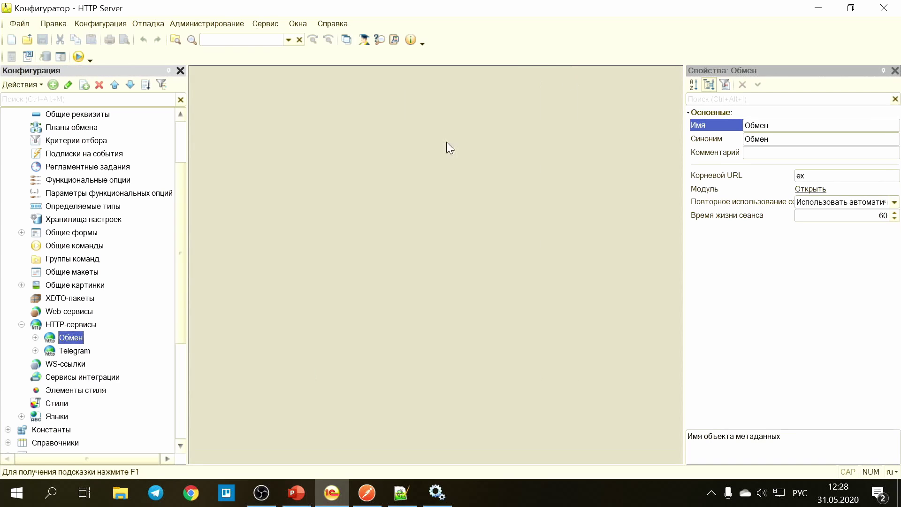
# Switch to Postman and examine the ex and products parts of the request URL.
pyautogui.click(365, 498)
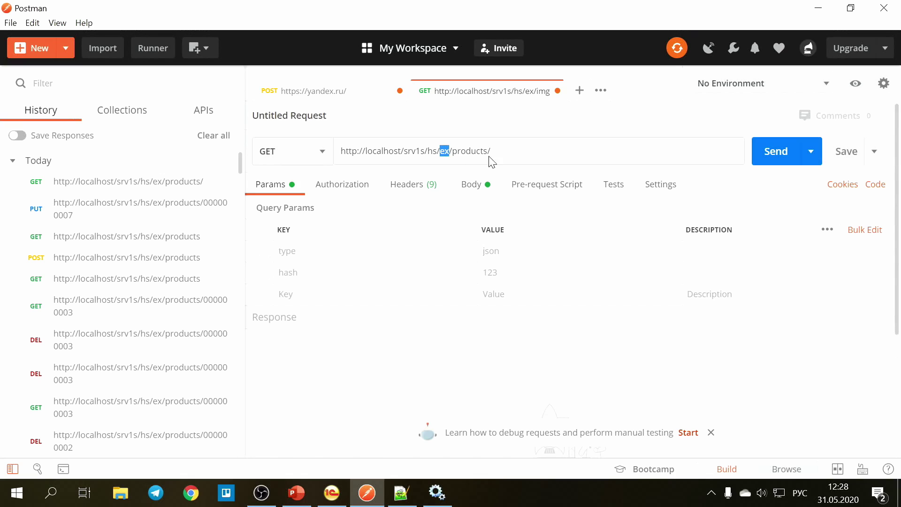
pyautogui.tripleClick(471, 151)
pyautogui.click(471, 151)
# Switch to the 1C Configurator, reopen the Обмен HTTP service, and display its URL templates.
pyautogui.click(332, 493)
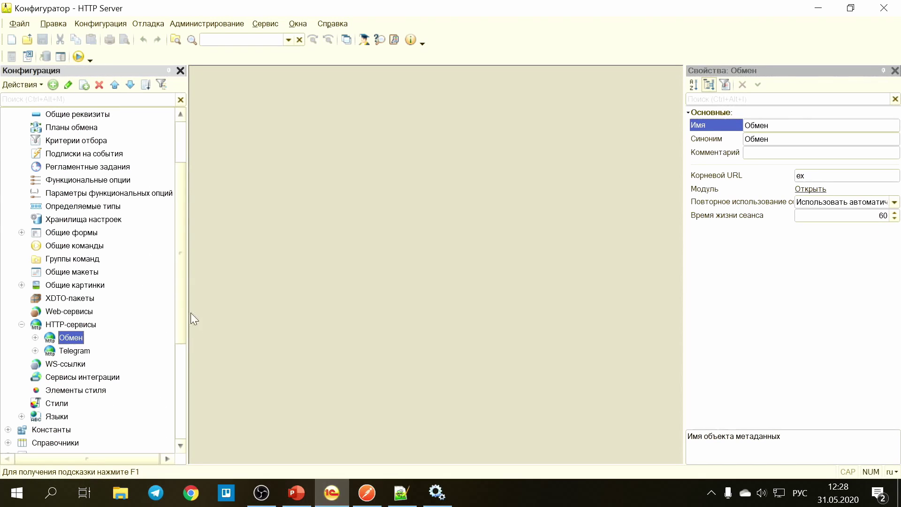
pyautogui.doubleClick(67, 338)
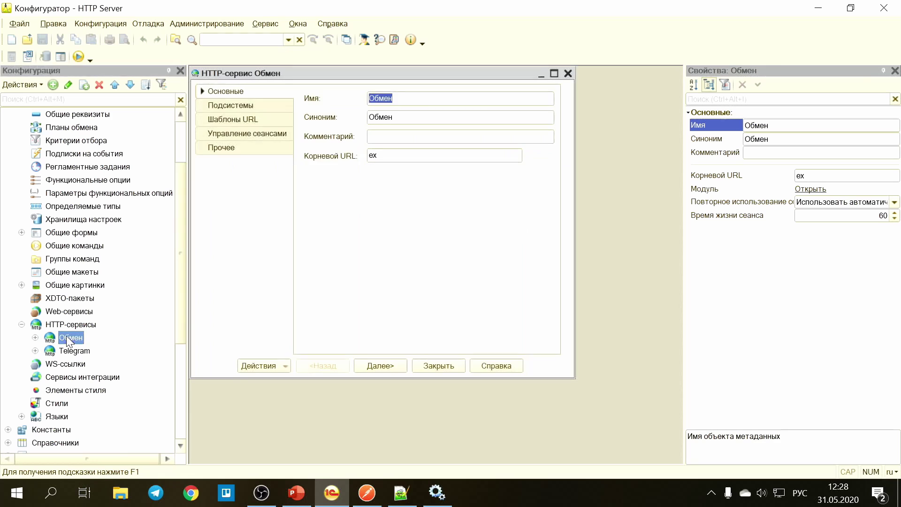
pyautogui.click(230, 107)
pyautogui.click(231, 121)
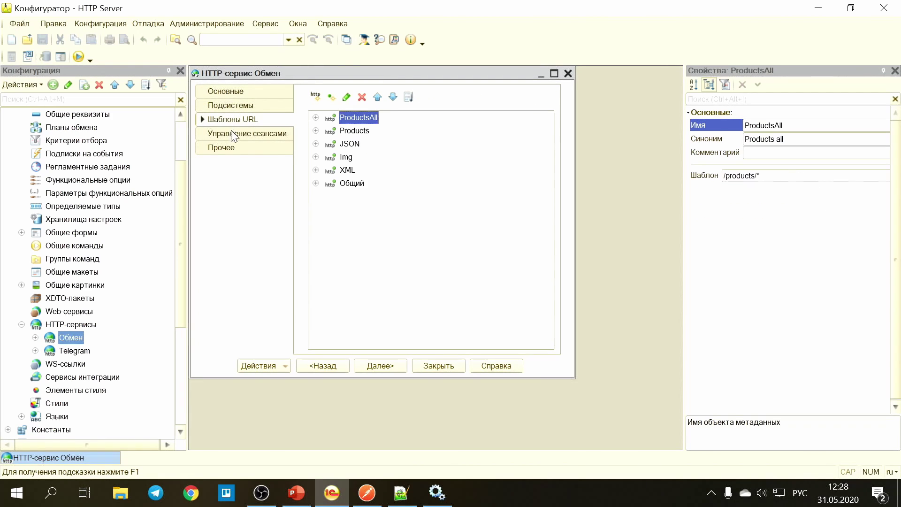
# Compare the Products and ProductsAll URL templates, and examine the products segment and {code} parameter of the Products template.
pyautogui.click(358, 133)
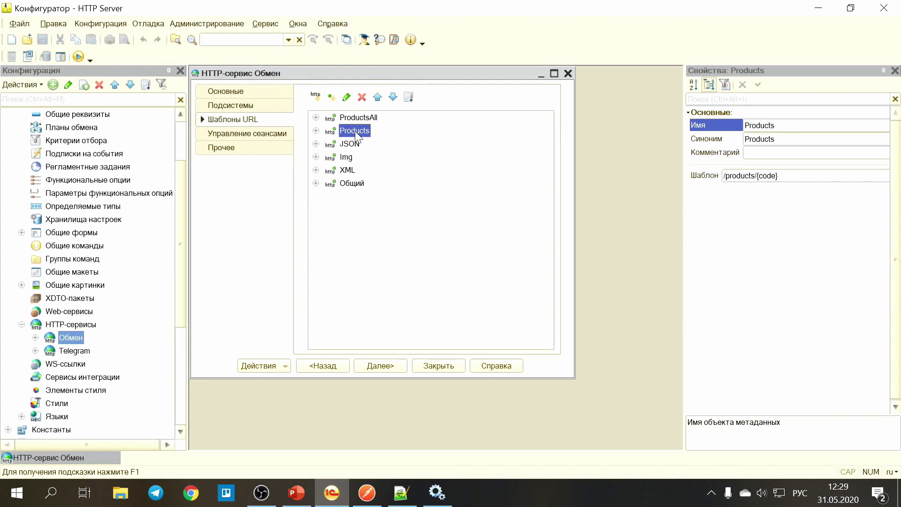
pyautogui.click(347, 118)
pyautogui.click(354, 130)
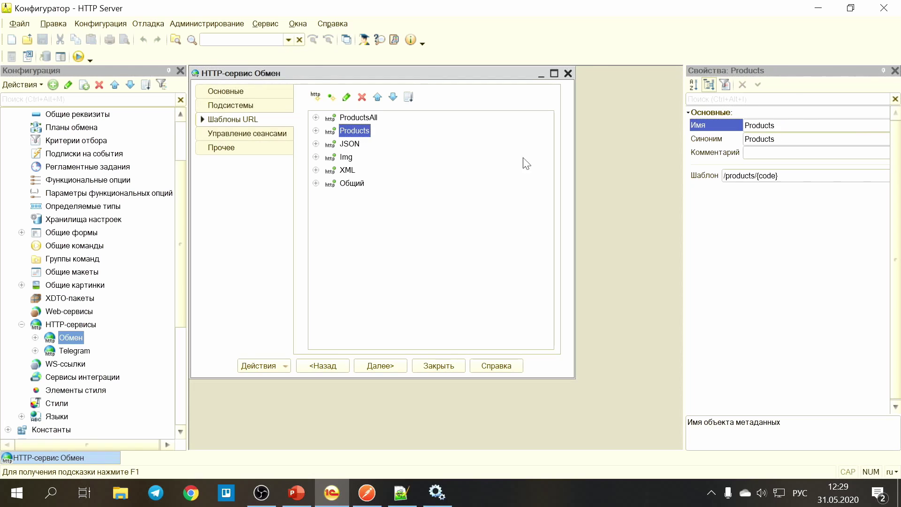
pyautogui.doubleClick(736, 175)
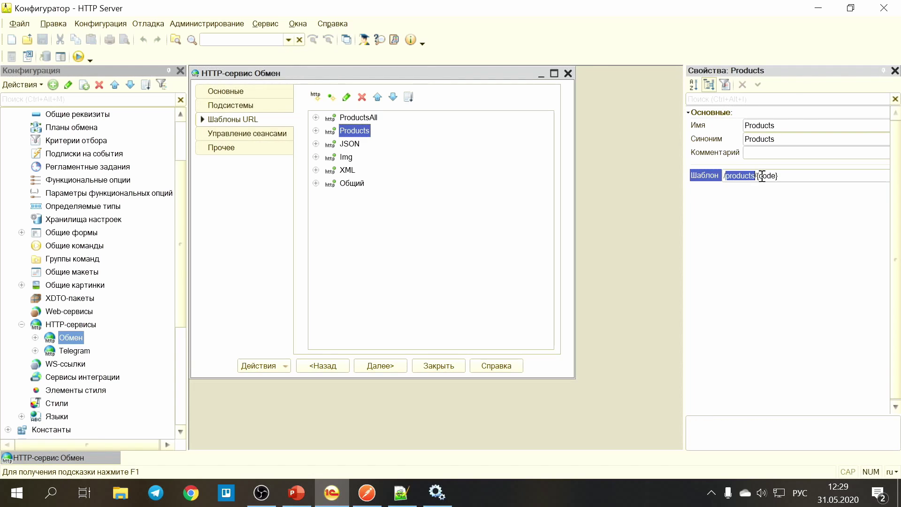
pyautogui.click(760, 175)
pyautogui.doubleClick(759, 176)
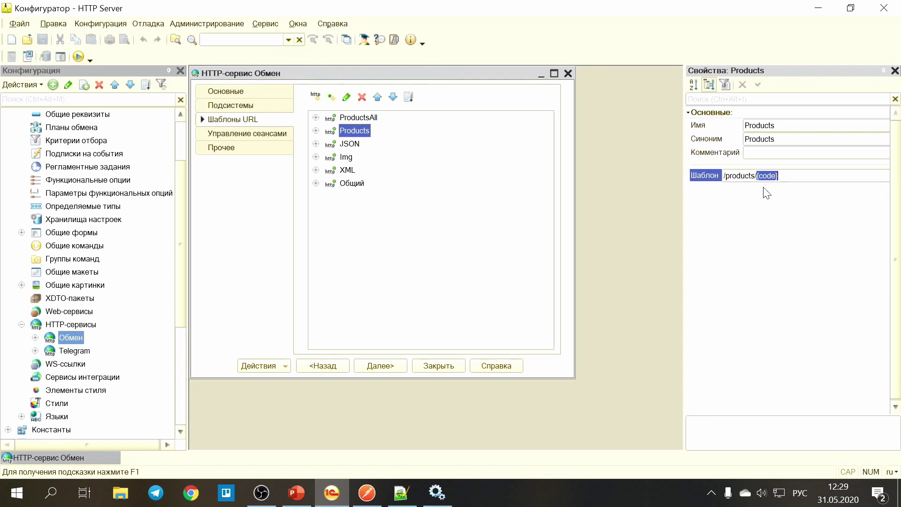
pyautogui.click(769, 175)
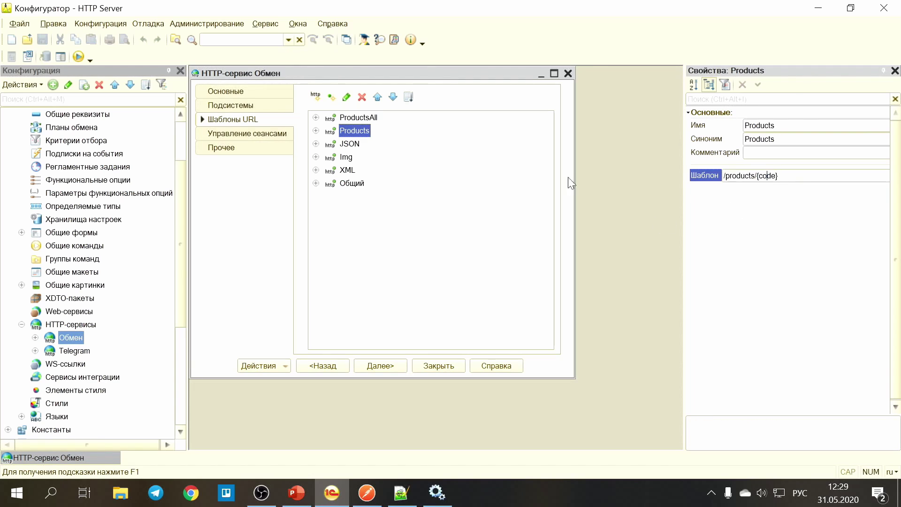
# Examine the ProductsAll template path and expand the HTTP methods of the ProductsAll and Products templates.
pyautogui.click(364, 116)
pyautogui.click(796, 176)
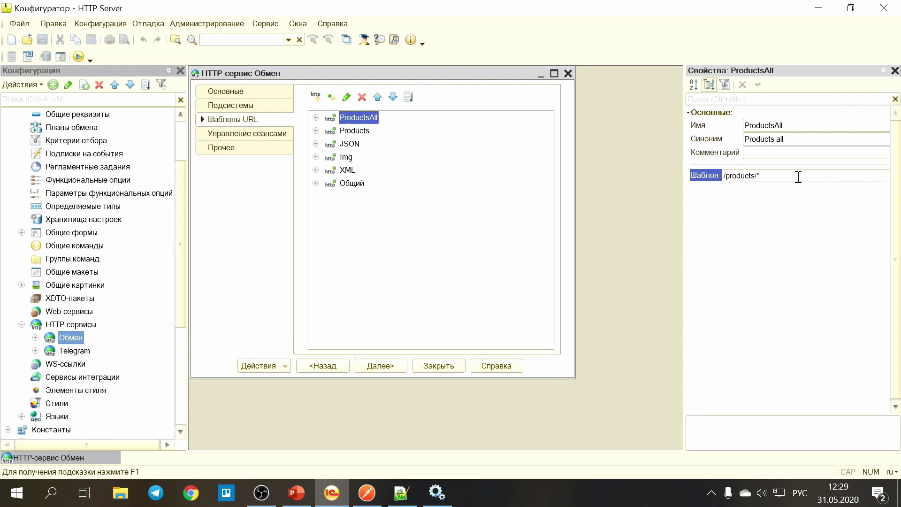
pyautogui.click(360, 120)
pyautogui.click(780, 178)
pyautogui.click(316, 117)
pyautogui.click(316, 157)
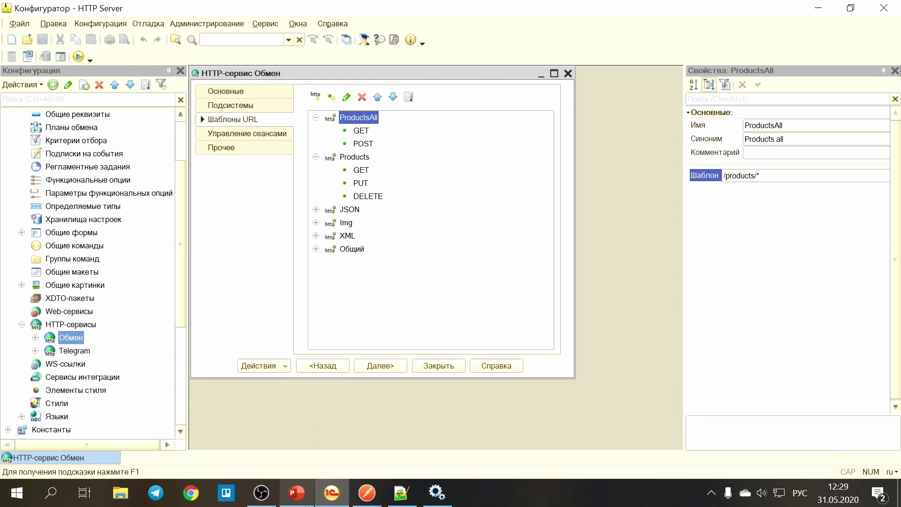
pyautogui.click(401, 504)
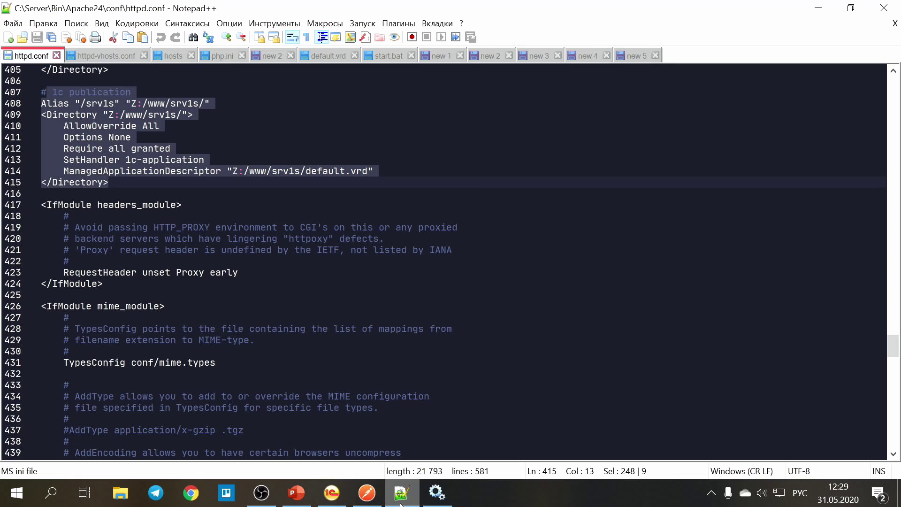
pyautogui.click(367, 492)
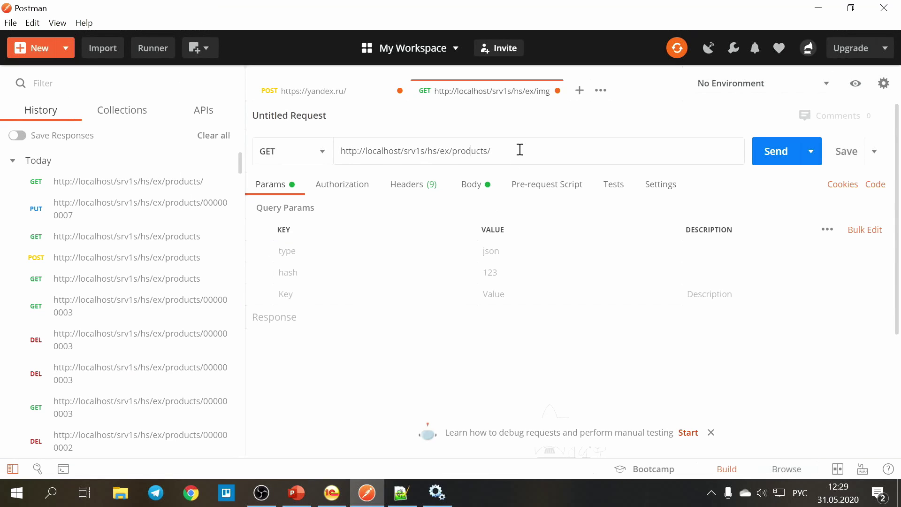
pyautogui.click(773, 155)
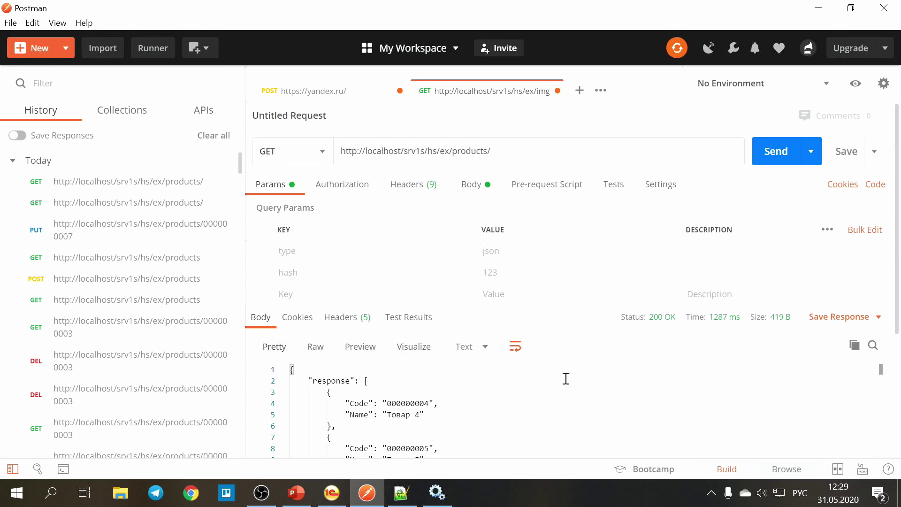
# Examine the JSON body returned by the products request, including its overall structure, product entries and response key.
pyautogui.scroll(-5, 566, 379)
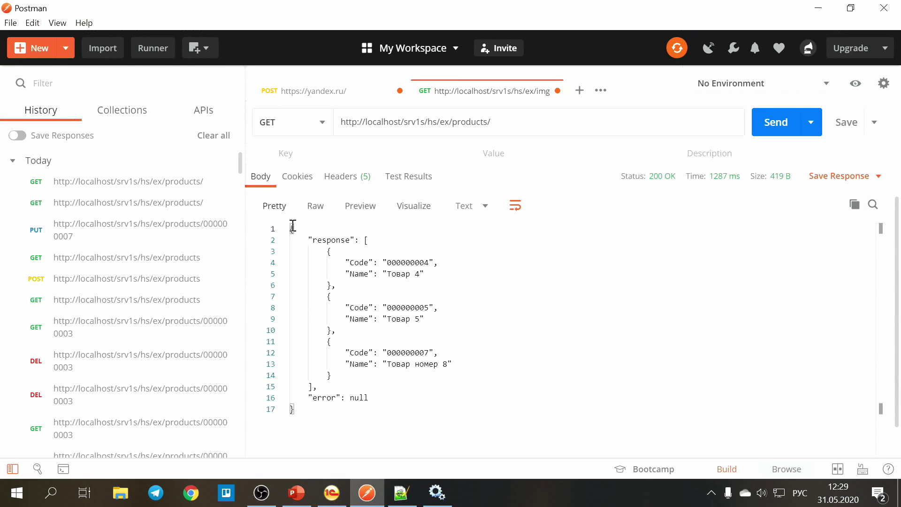
pyautogui.moveTo(294, 229)
pyautogui.mouseDown()
pyautogui.moveTo(332, 421)
pyautogui.moveTo(287, 228)
pyautogui.mouseUp()
pyautogui.click(318, 405)
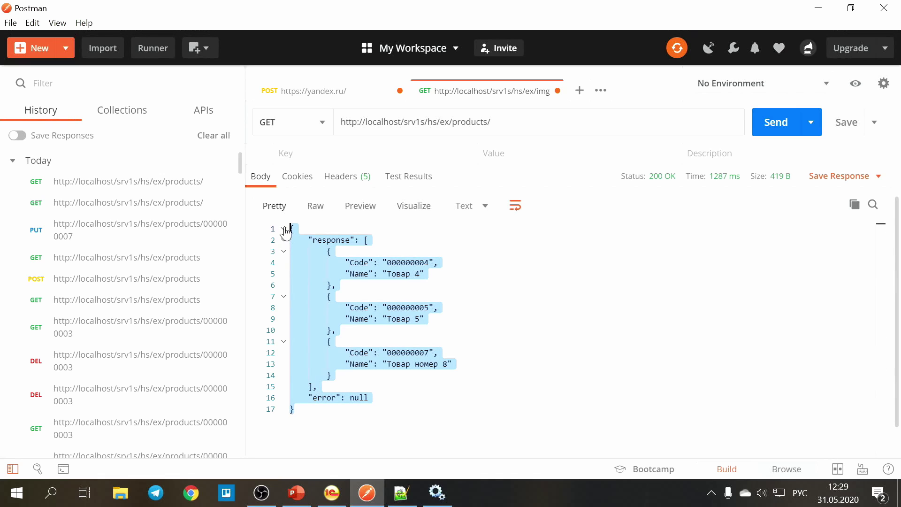
pyautogui.click(334, 275)
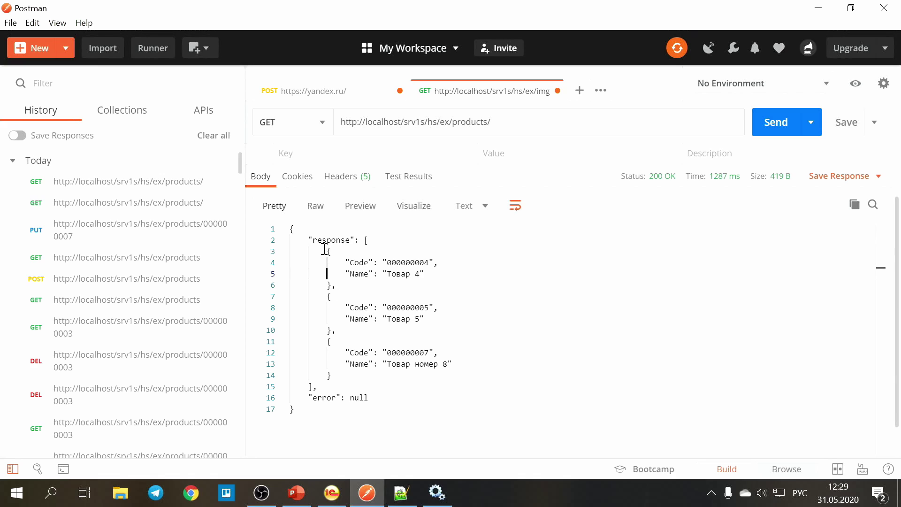
pyautogui.moveTo(290, 229); pyautogui.dragTo(316, 433)
pyautogui.click(335, 319)
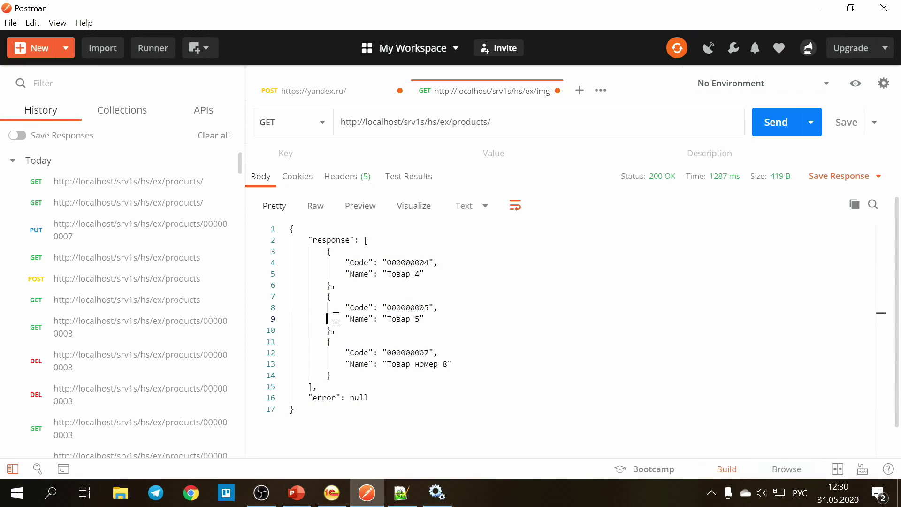
pyautogui.scroll(3, 407, 353)
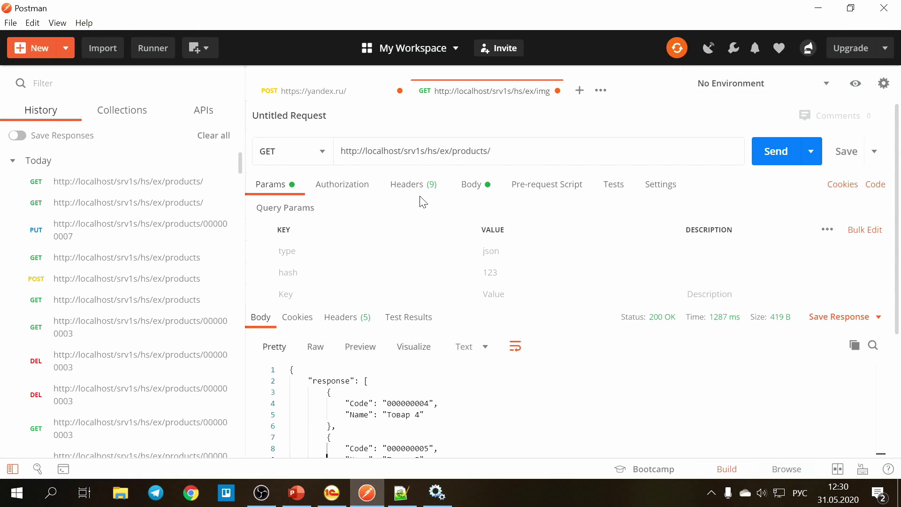
pyautogui.scroll(-3, 416, 400)
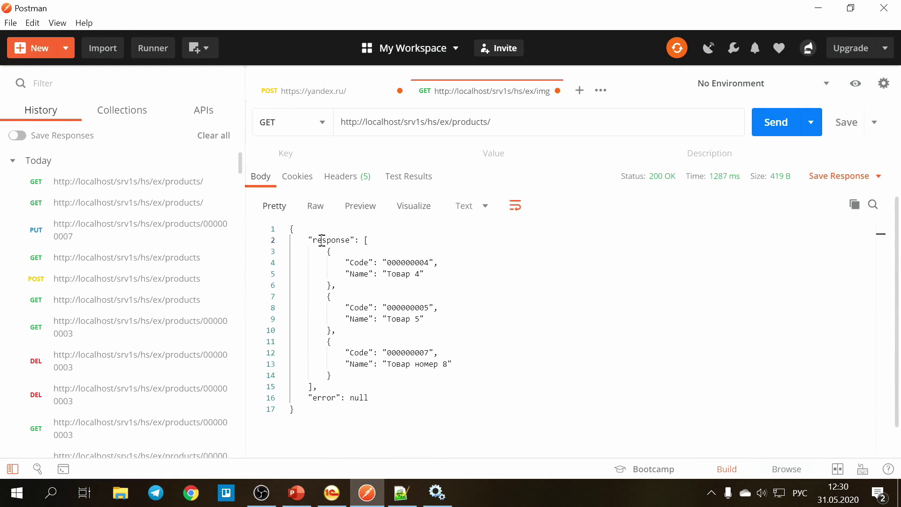
pyautogui.doubleClick(322, 241)
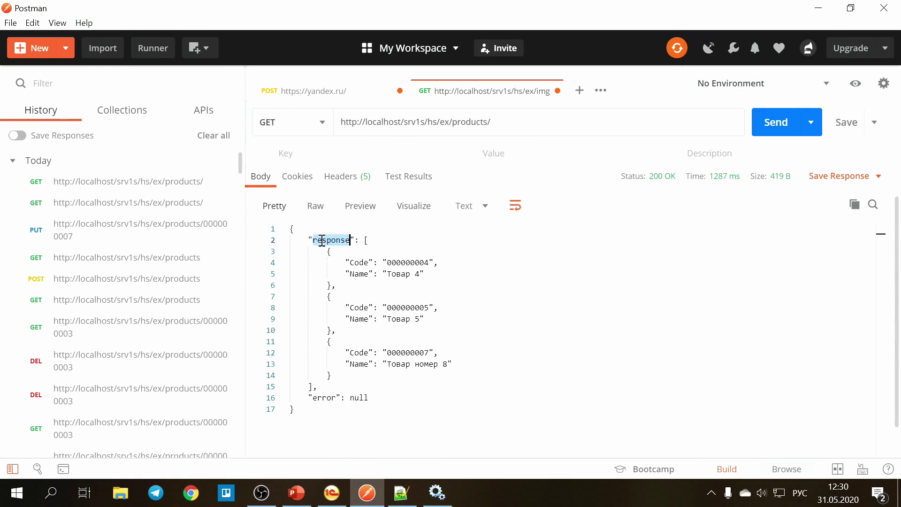
# Examine the error key and its value, and the array of product objects held in the response key.
pyautogui.doubleClick(322, 397)
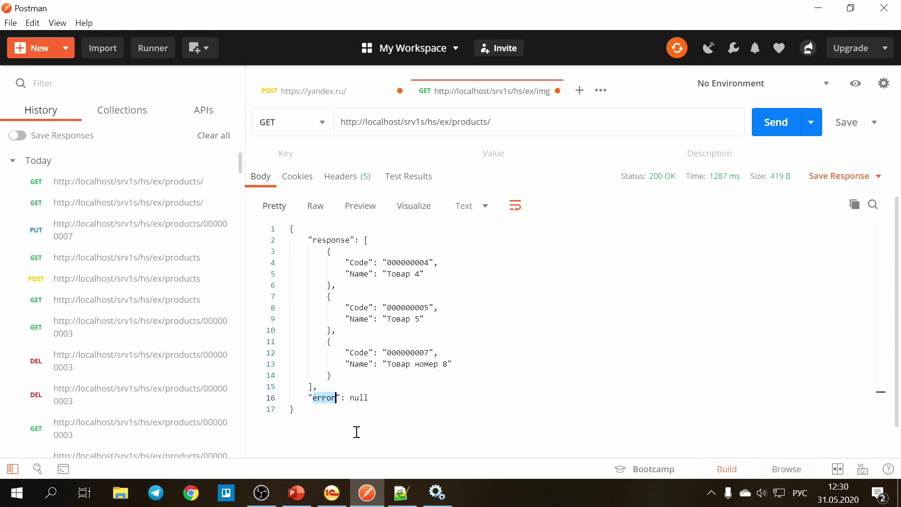
pyautogui.doubleClick(360, 398)
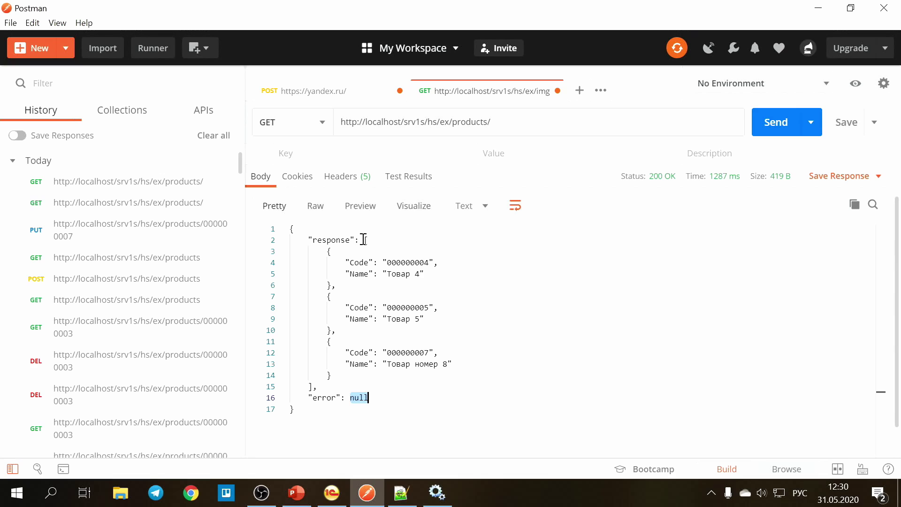
pyautogui.moveTo(366, 240); pyautogui.dragTo(313, 386)
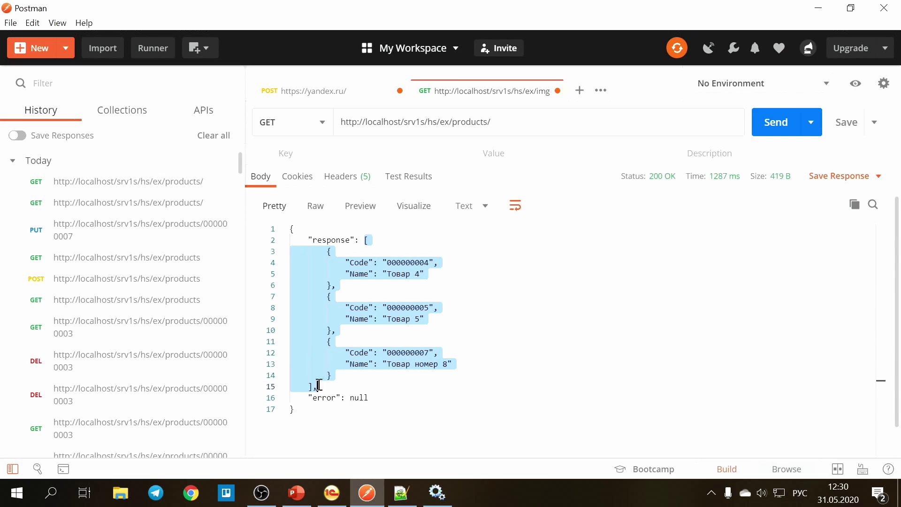
pyautogui.click(373, 319)
pyautogui.moveTo(371, 245); pyautogui.dragTo(313, 387)
pyautogui.click(356, 300)
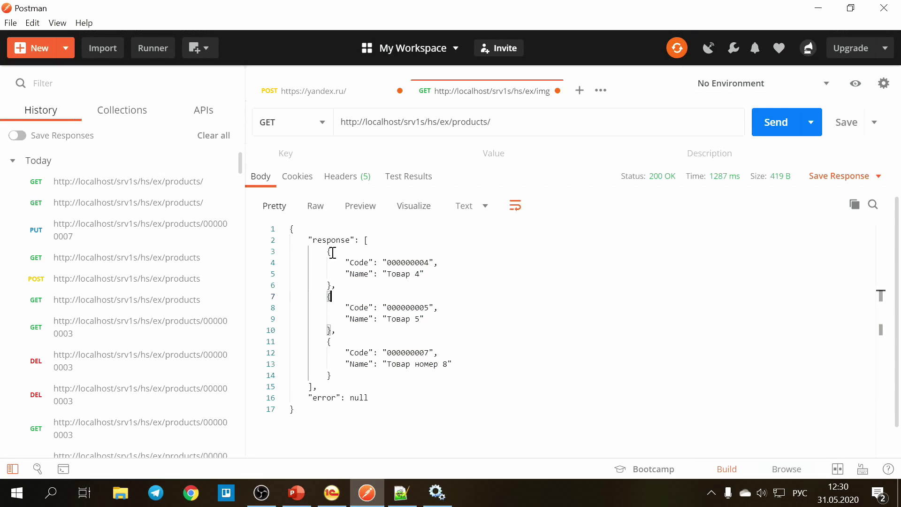
pyautogui.moveTo(327, 249); pyautogui.dragTo(331, 376)
pyautogui.click(380, 336)
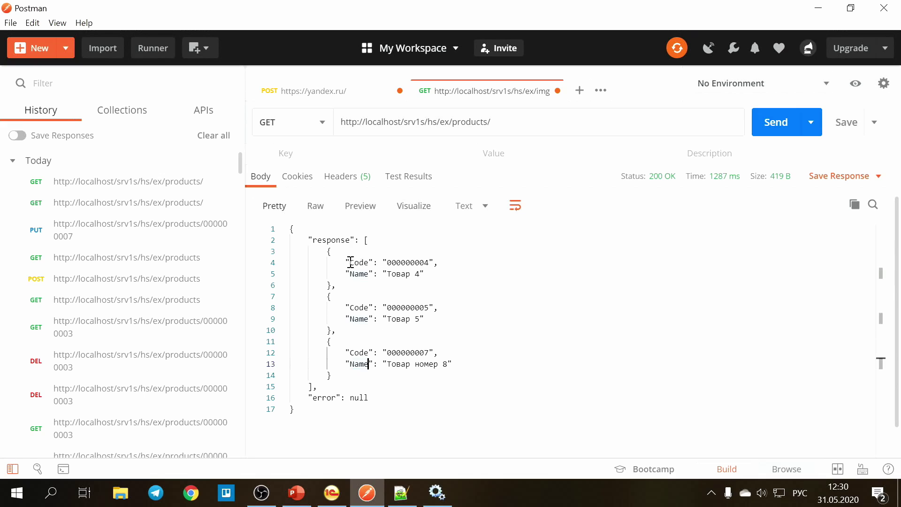
# Examine the Code and Name fields of the first product object in the JSON response.
pyautogui.moveTo(346, 262); pyautogui.dragTo(440, 276)
pyautogui.click(358, 275)
pyautogui.doubleClick(349, 262)
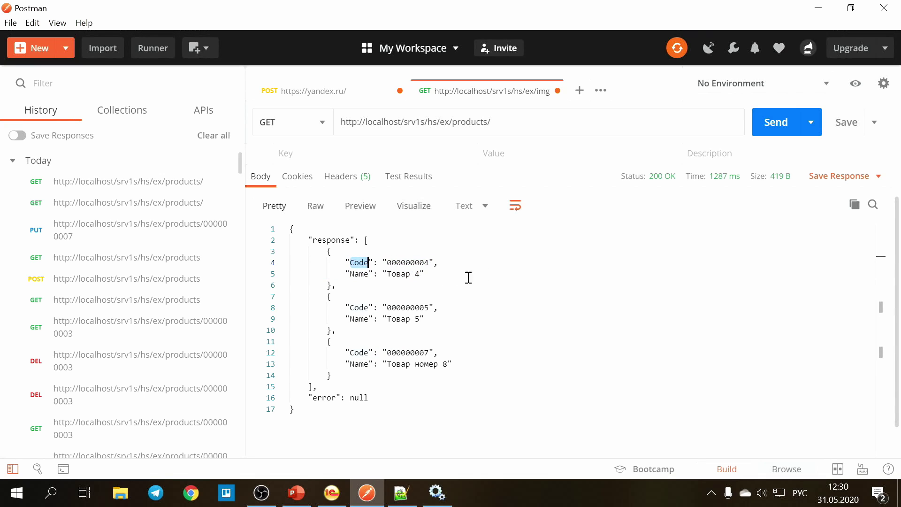
pyautogui.doubleClick(396, 261)
pyautogui.click(359, 276)
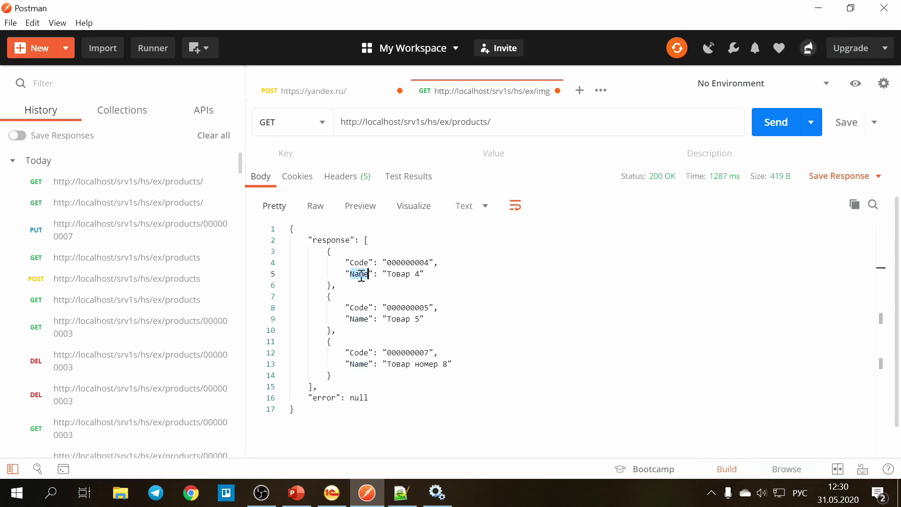
pyautogui.click(406, 308)
# Switch to the 1C Configurator with the URL templates of the Обмен HTTP service.
pyautogui.click(330, 503)
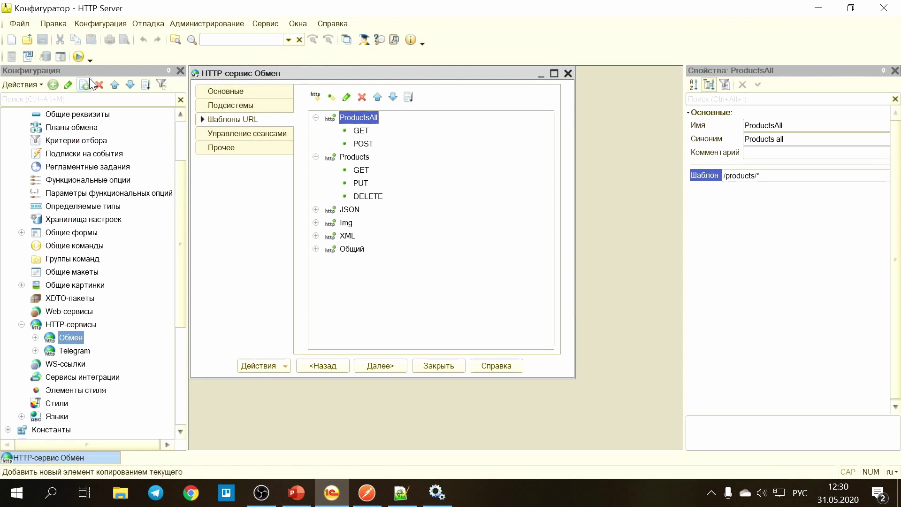